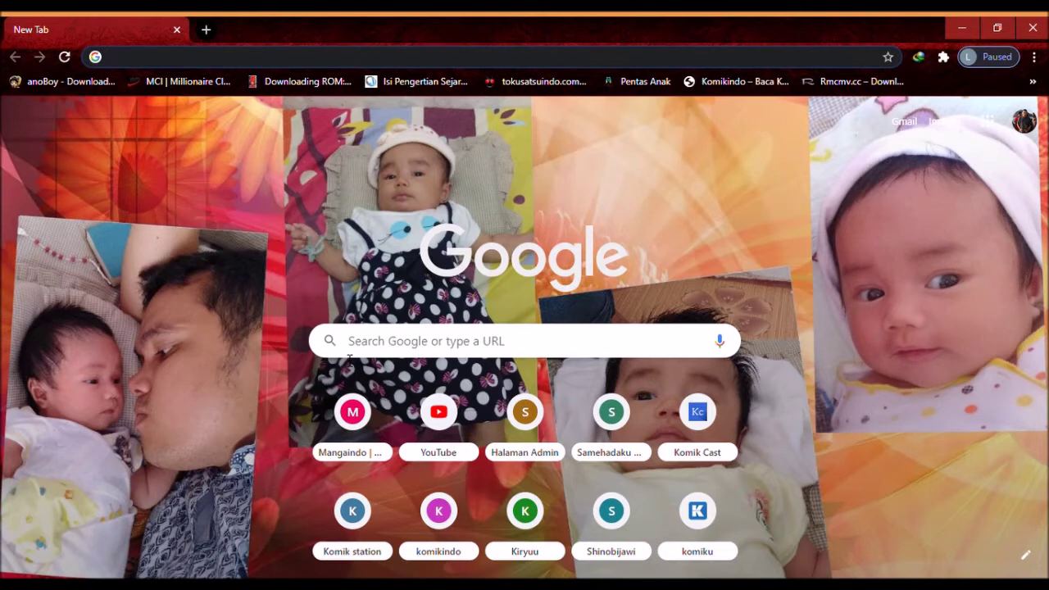
Search Google for 'google classroom' using the address bar suggestion
{"action": "left_click", "coordinate": [222, 62]}
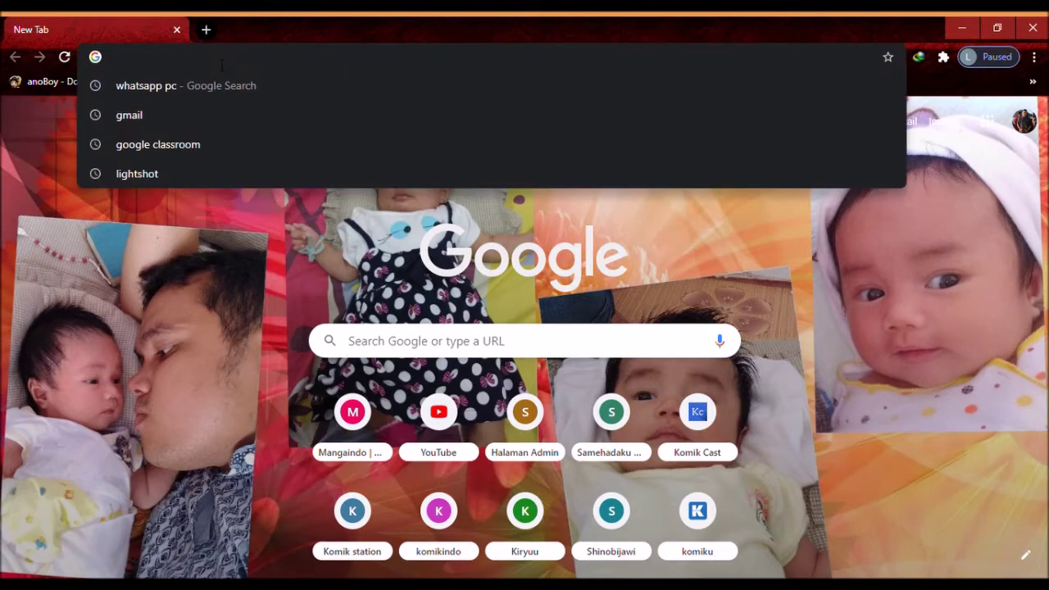
{"action": "type", "text": "googl"}
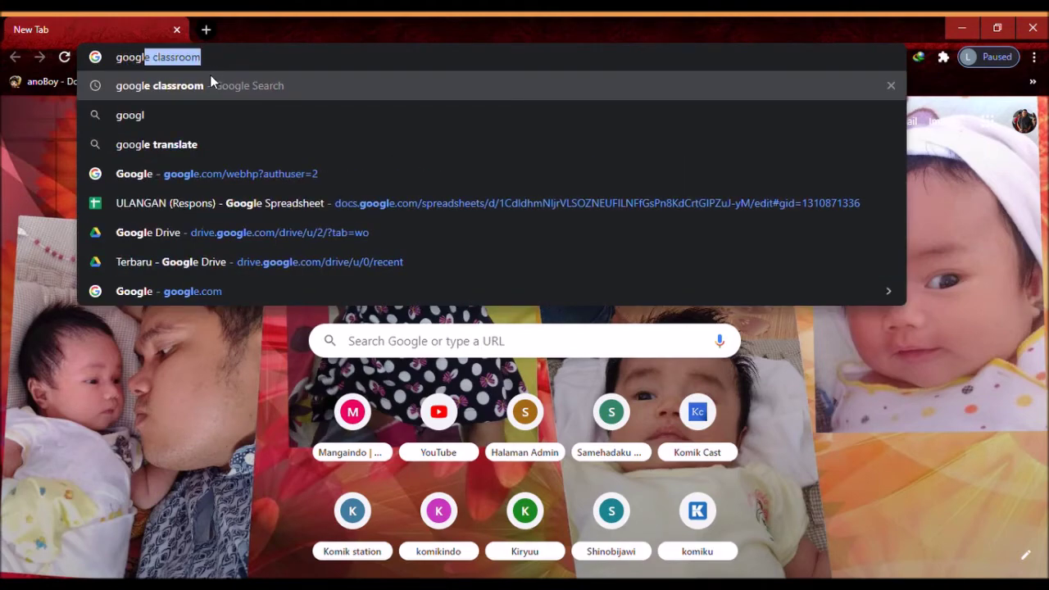
{"action": "left_click", "coordinate": [206, 83]}
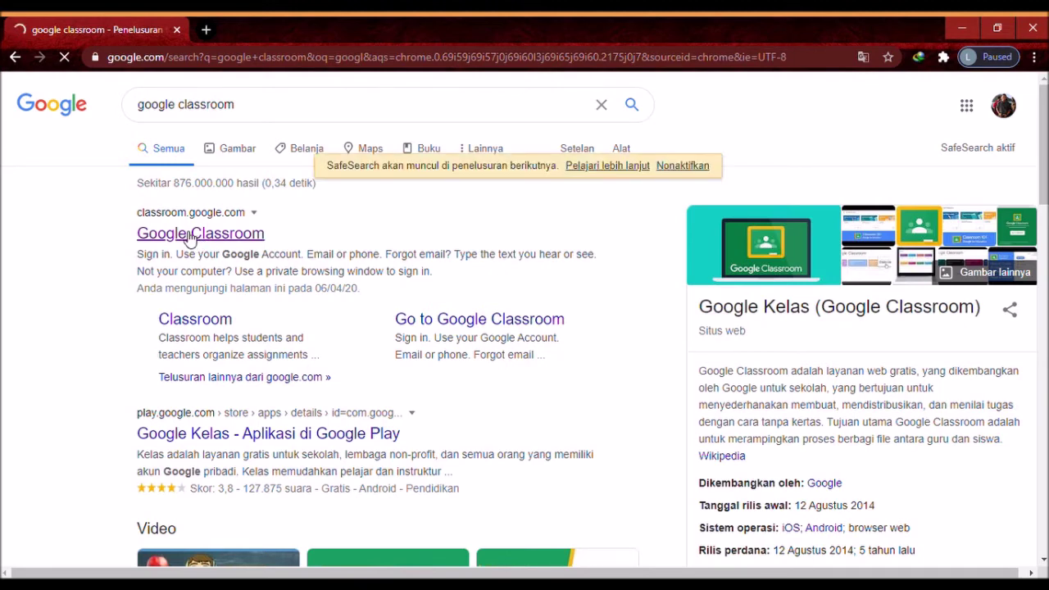
Go to classroom.google.com from the search results
{"action": "left_click", "coordinate": [188, 235]}
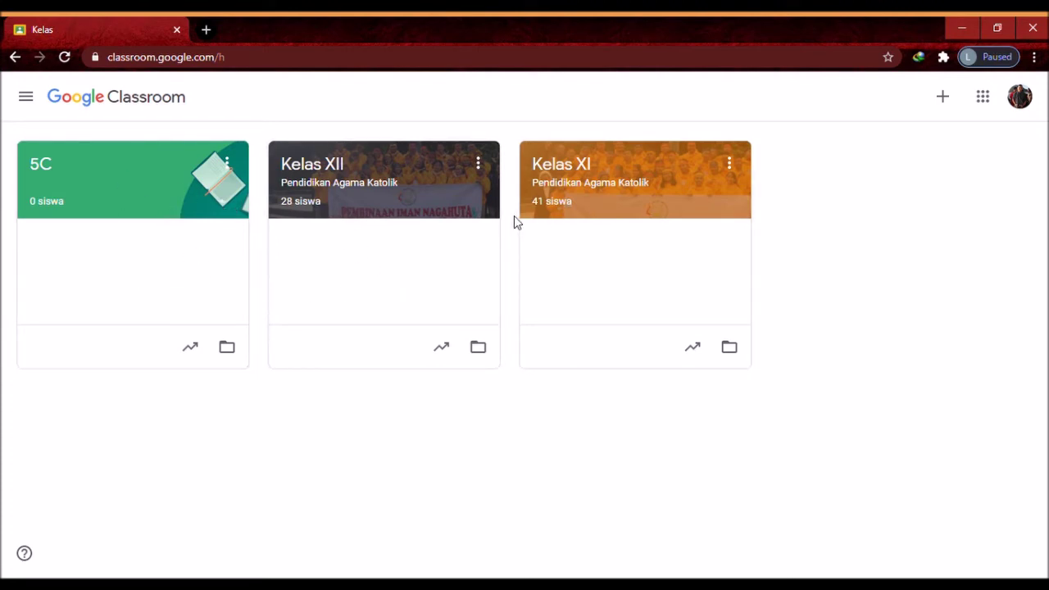
Create a new class named '3E', accepting the school-use notice first
{"action": "left_click", "coordinate": [944, 100]}
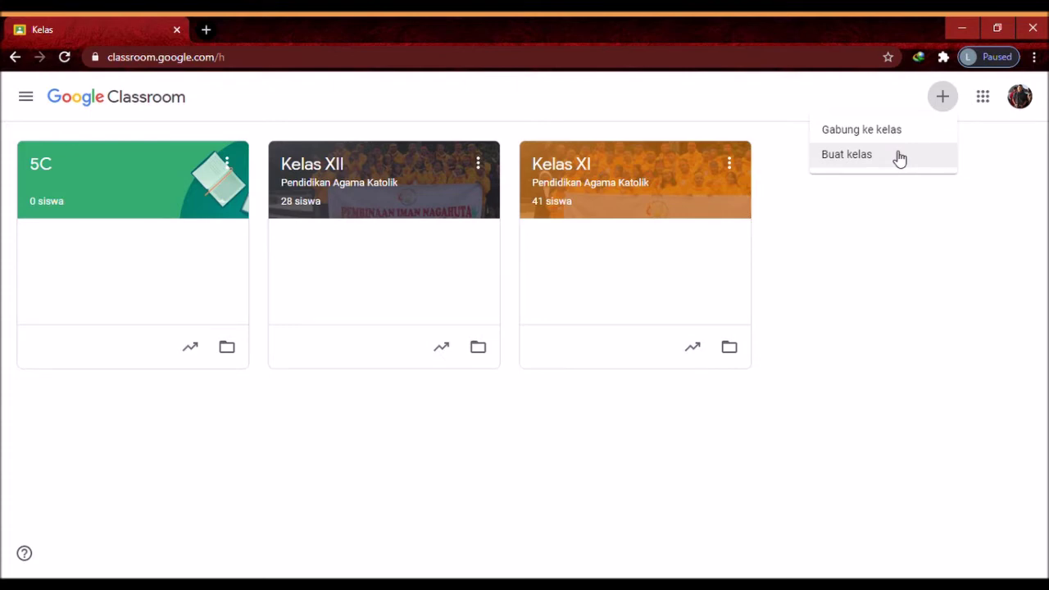
{"action": "left_click", "coordinate": [900, 157]}
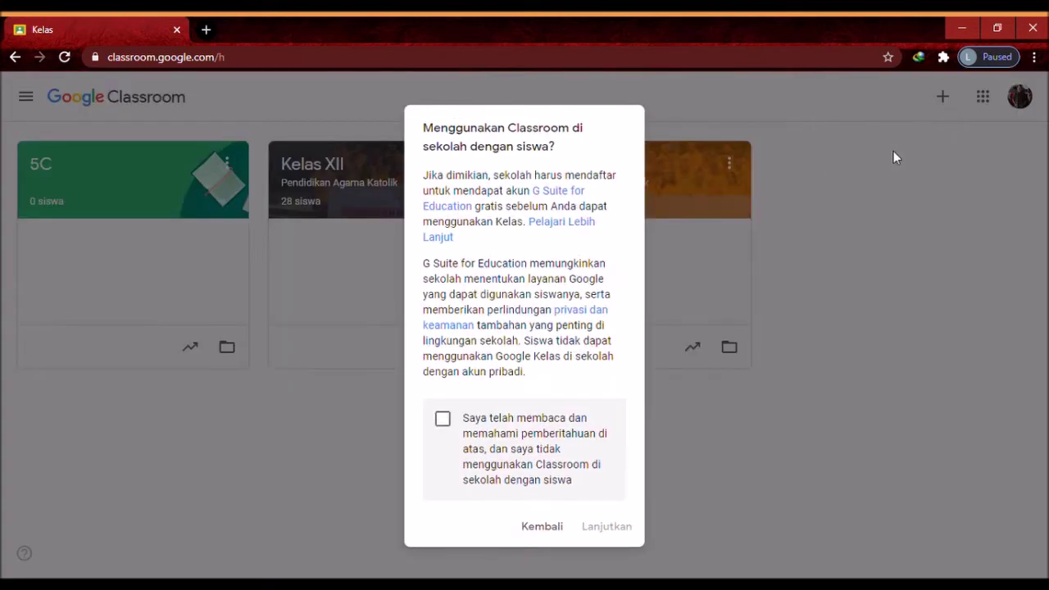
{"action": "left_click", "coordinate": [455, 414]}
{"action": "left_click", "coordinate": [602, 529]}
{"action": "left_click", "coordinate": [405, 248]}
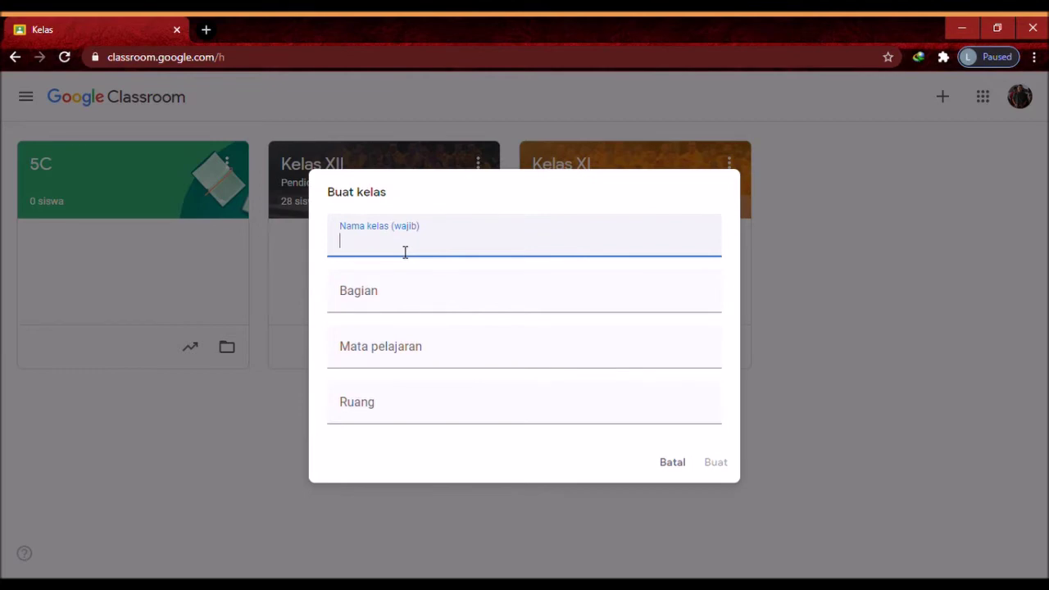
{"action": "type", "text": "3E"}
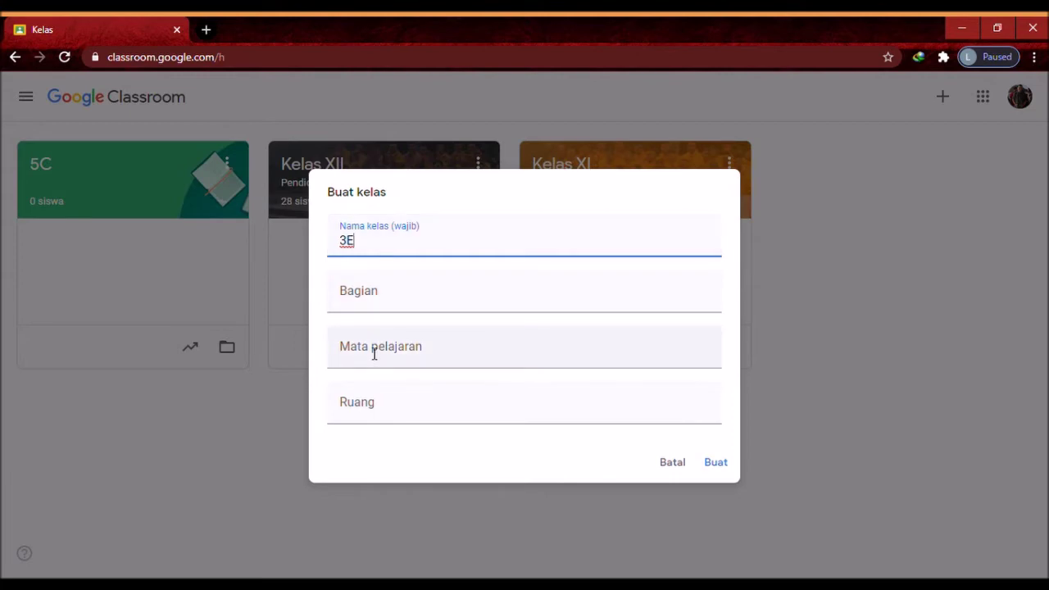
{"action": "left_click", "coordinate": [715, 469]}
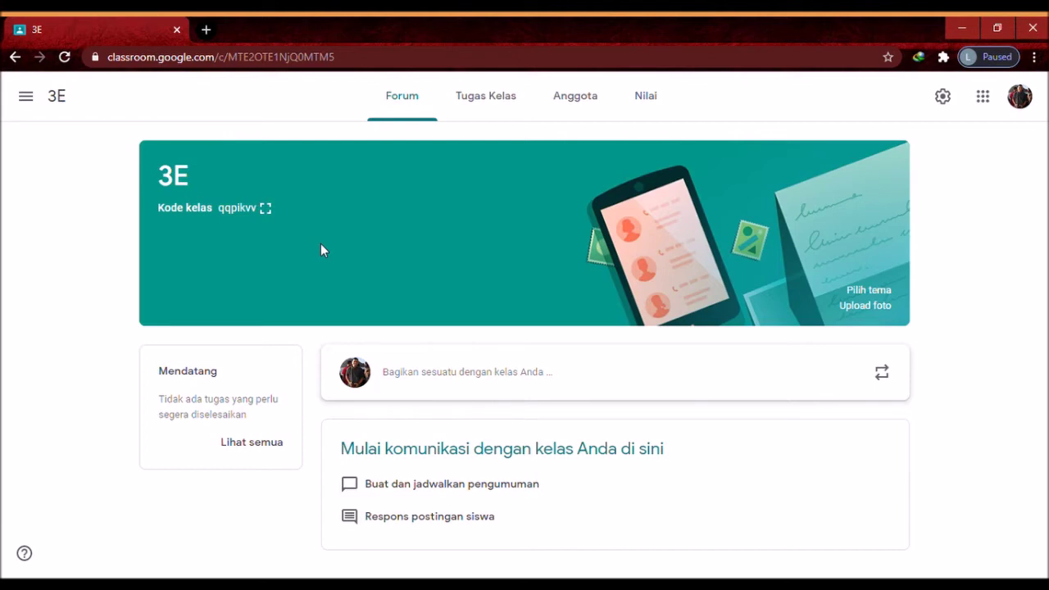
Show the 3E class code full screen, then close it
{"action": "left_click", "coordinate": [264, 211]}
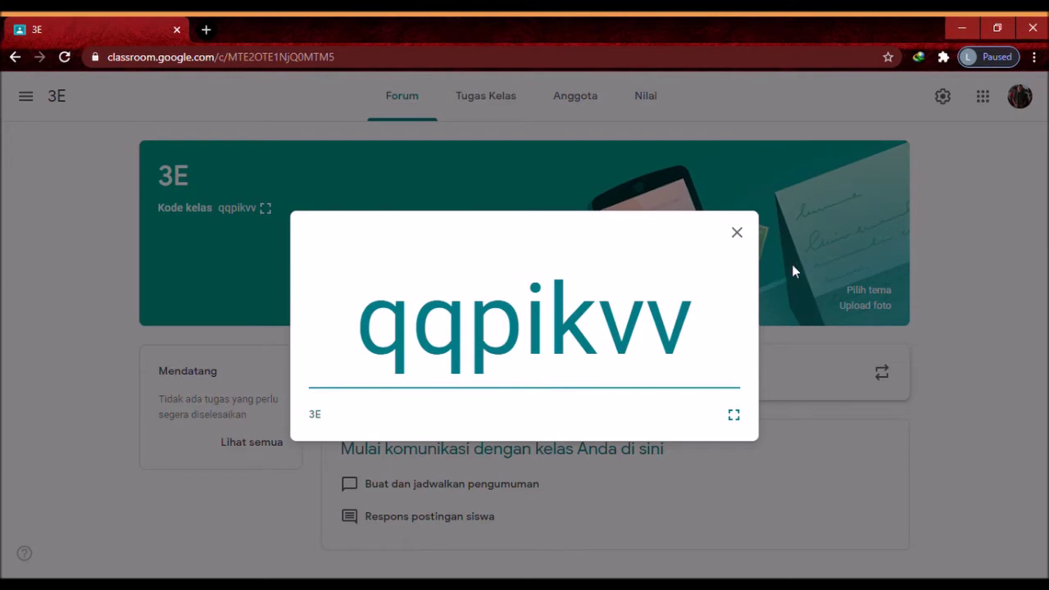
{"action": "left_click", "coordinate": [737, 234]}
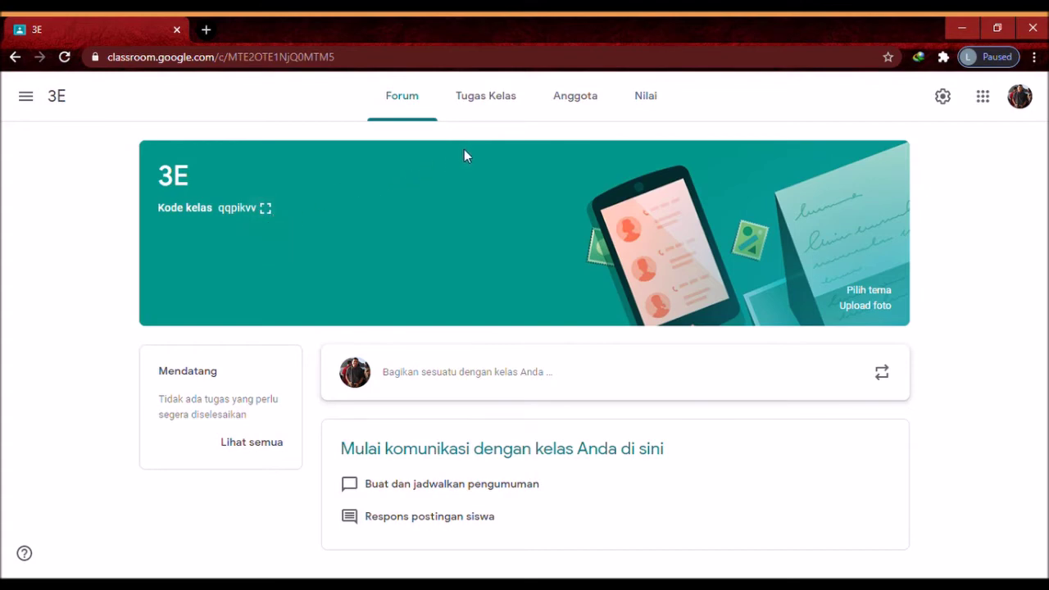
{"action": "left_click", "coordinate": [577, 105]}
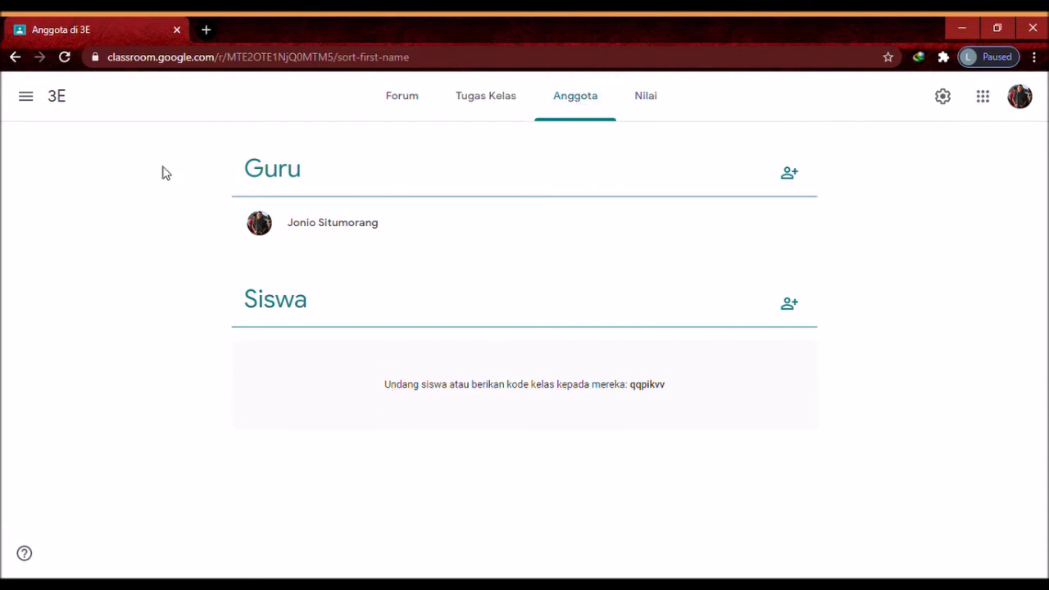
{"action": "left_click", "coordinate": [25, 107]}
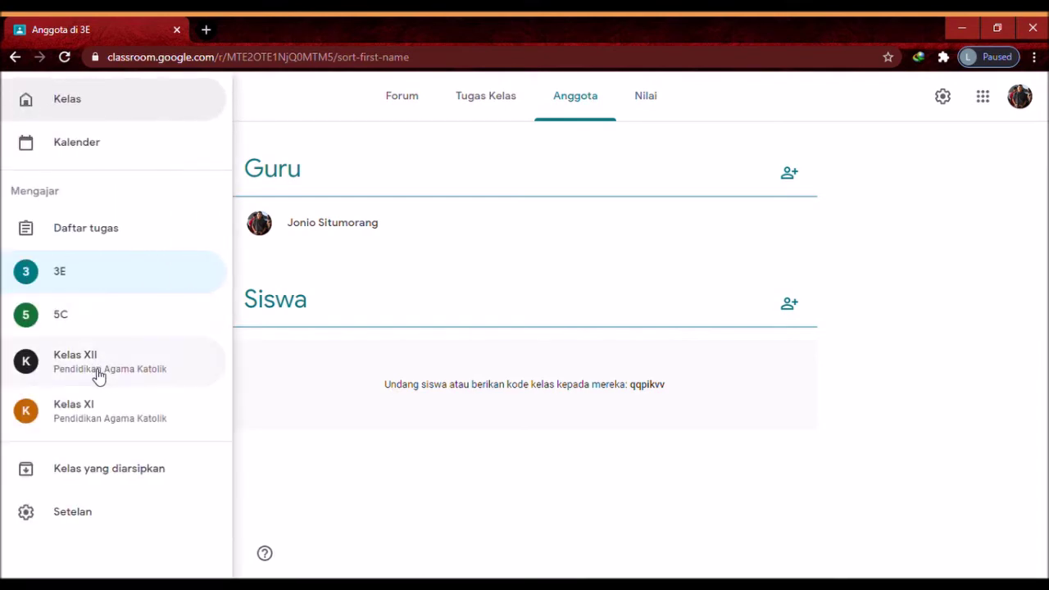
{"action": "left_click", "coordinate": [96, 369]}
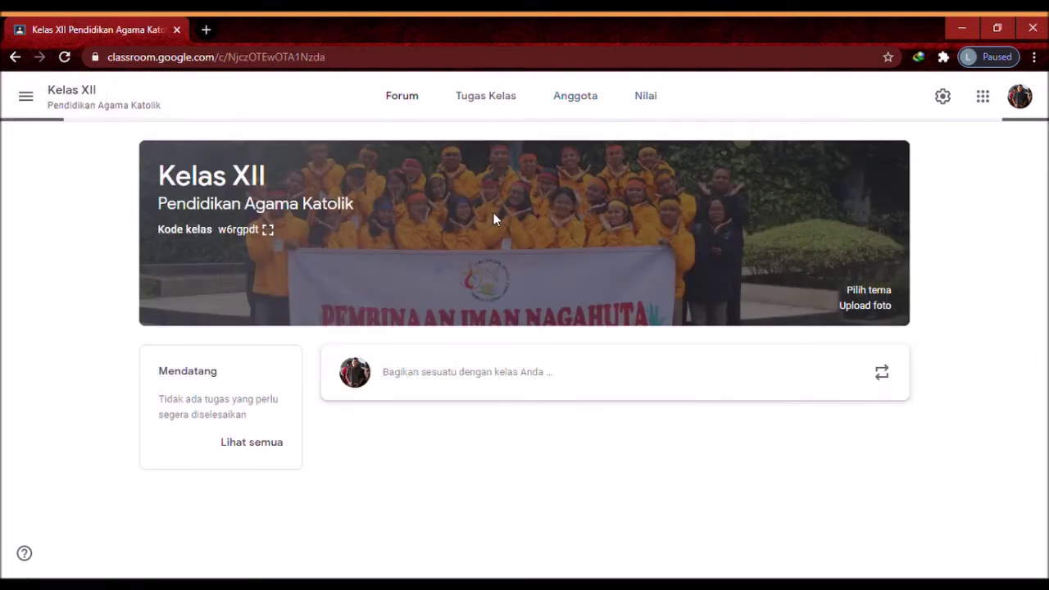
{"action": "left_click", "coordinate": [572, 105]}
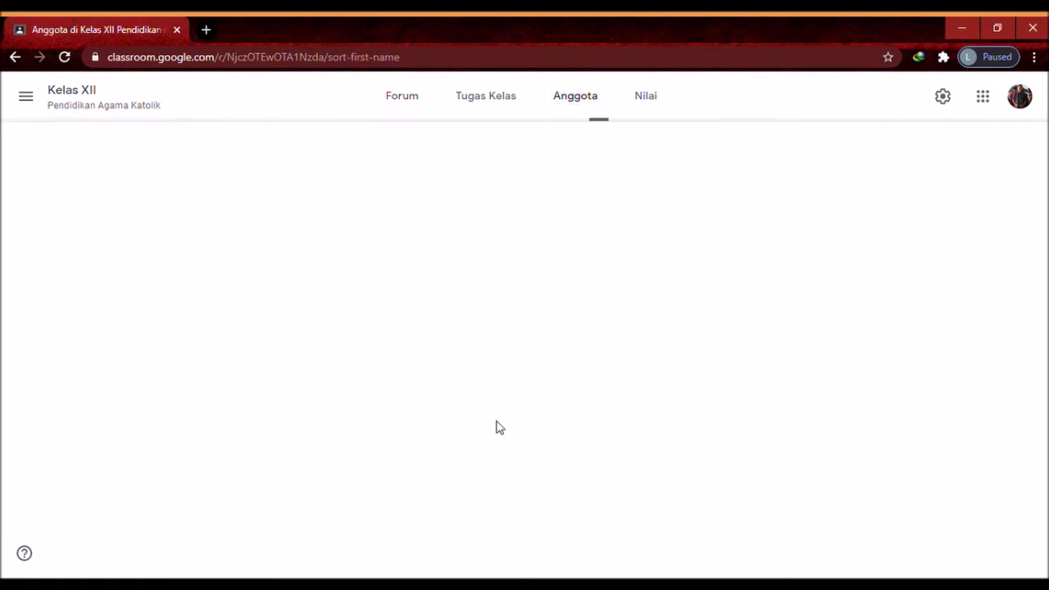
{"action": "scroll", "coordinate": [839, 337], "scroll_direction": "down", "scroll_amount": 3}
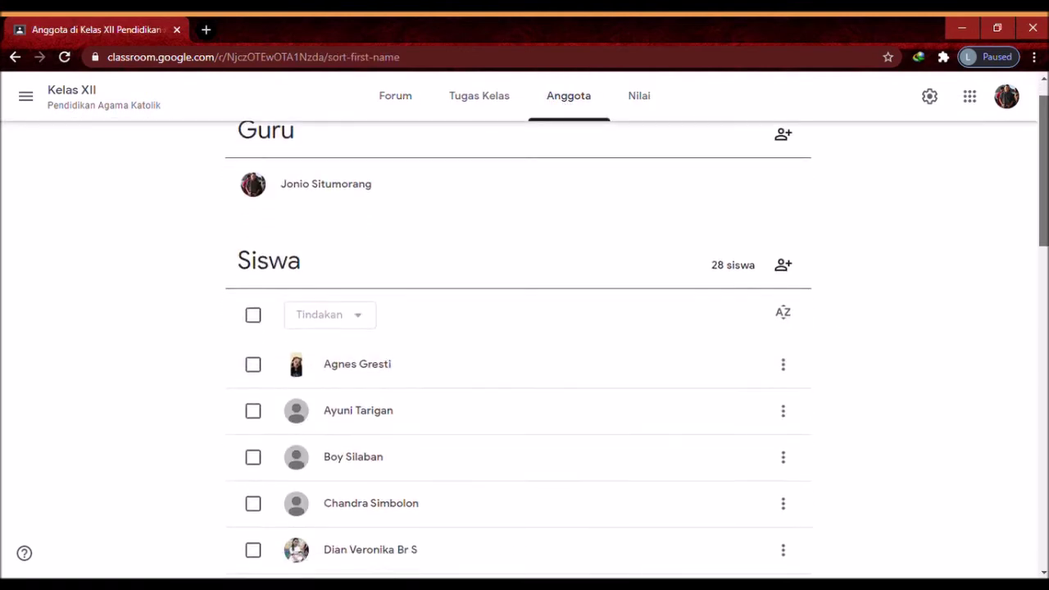
{"action": "scroll", "coordinate": [518, 344], "scroll_direction": "down", "scroll_amount": 8}
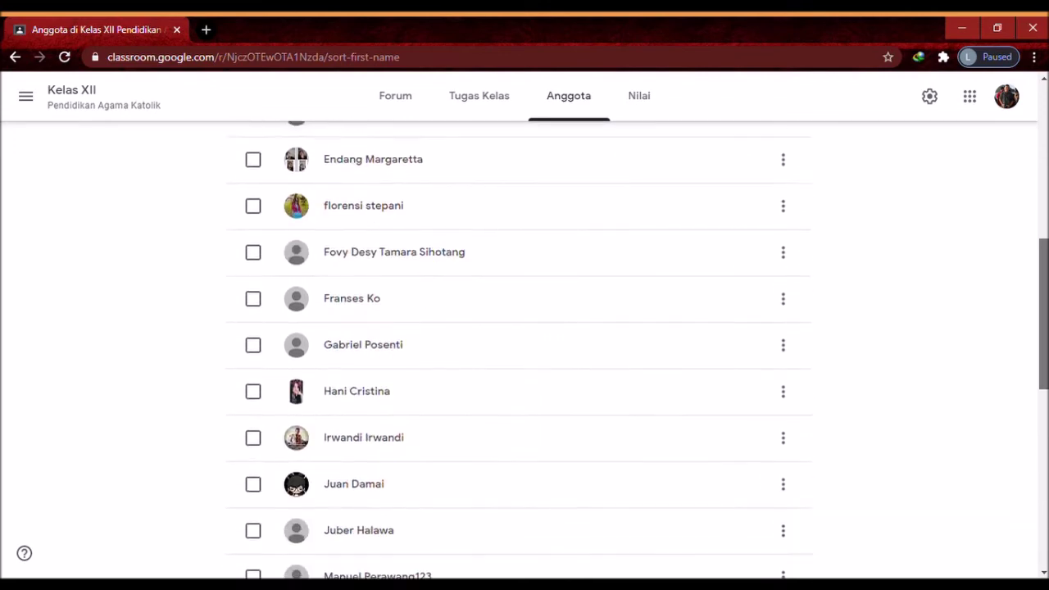
{"action": "scroll", "coordinate": [519, 345], "scroll_direction": "down", "scroll_amount": 3}
{"action": "scroll", "coordinate": [518, 344], "scroll_direction": "up", "scroll_amount": 8}
{"action": "scroll", "coordinate": [466, 184], "scroll_direction": "up", "scroll_amount": 4}
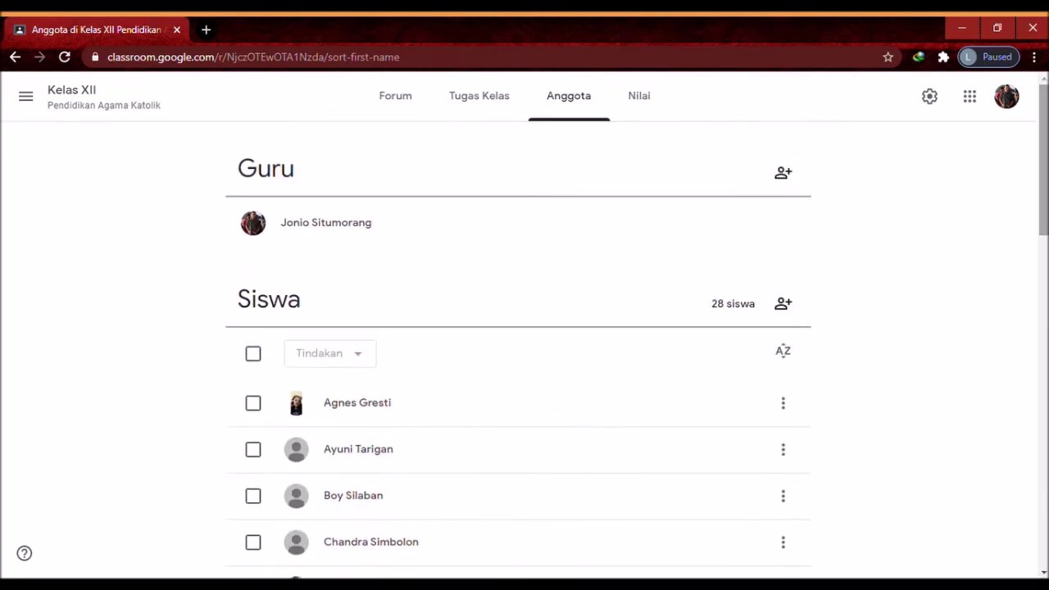
{"action": "left_click", "coordinate": [26, 99]}
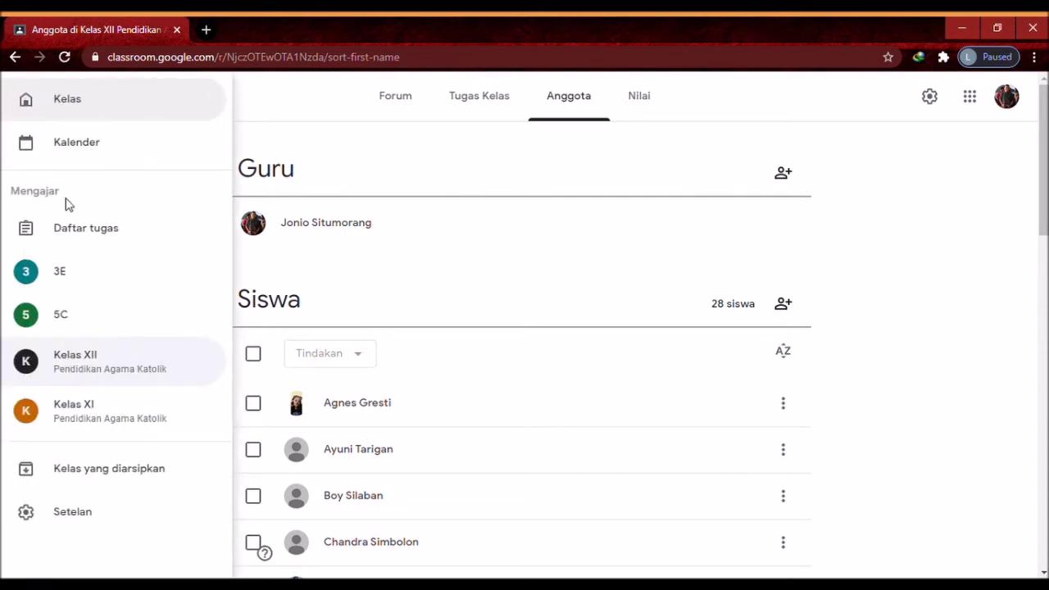
{"action": "left_click", "coordinate": [74, 286]}
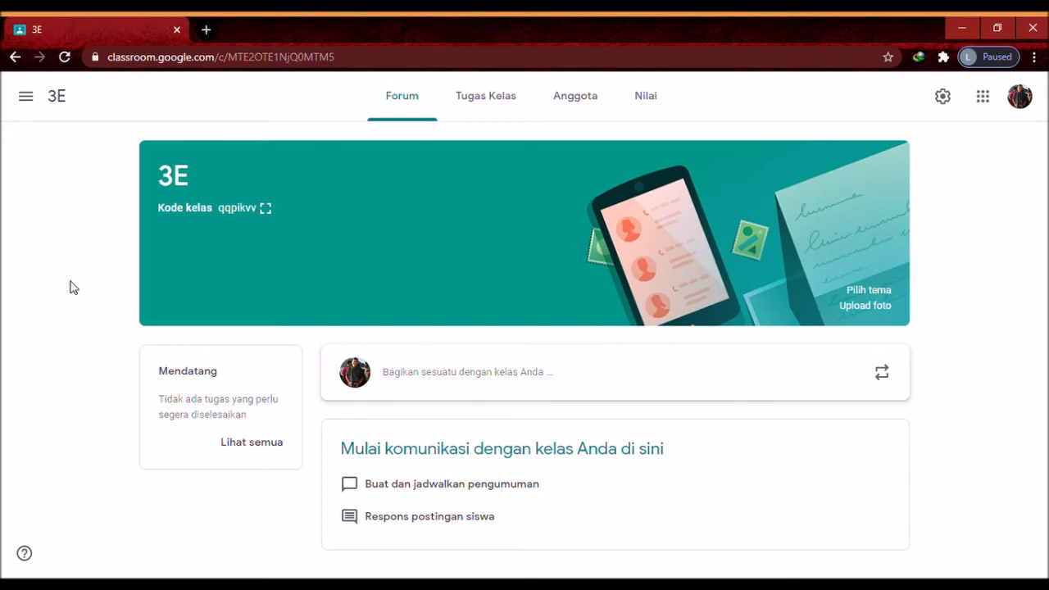
Start a new Tugas assignment from the 3E Tugas Kelas page
{"action": "left_click", "coordinate": [492, 106]}
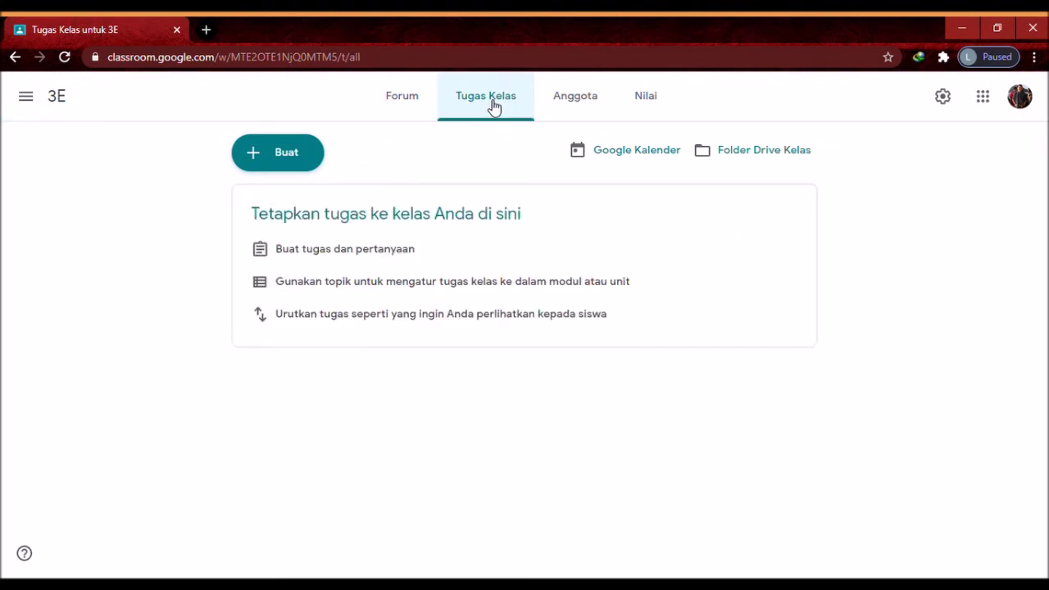
{"action": "left_click", "coordinate": [272, 162]}
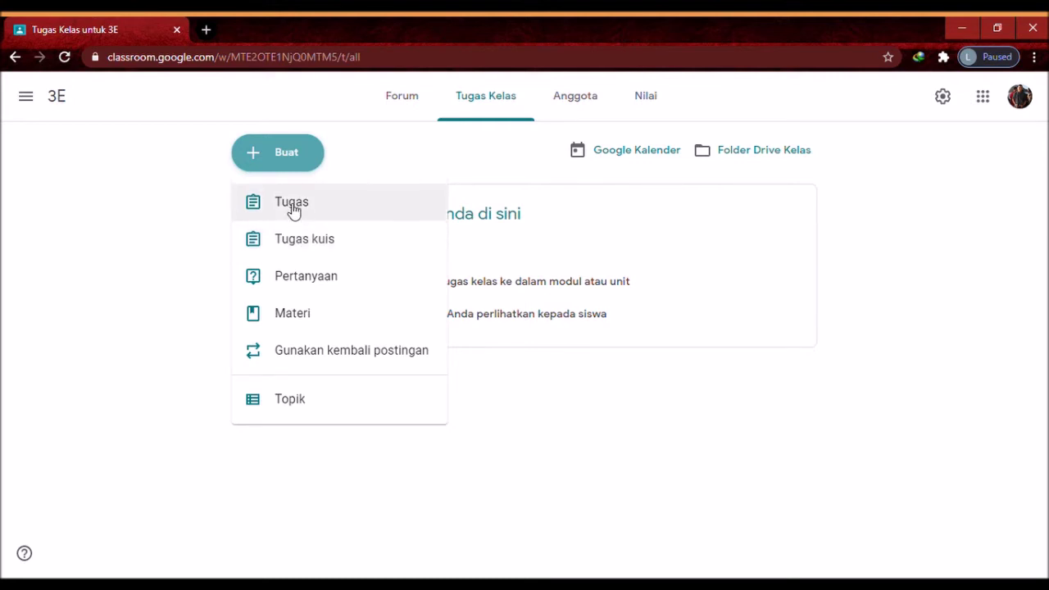
{"action": "left_click", "coordinate": [294, 205]}
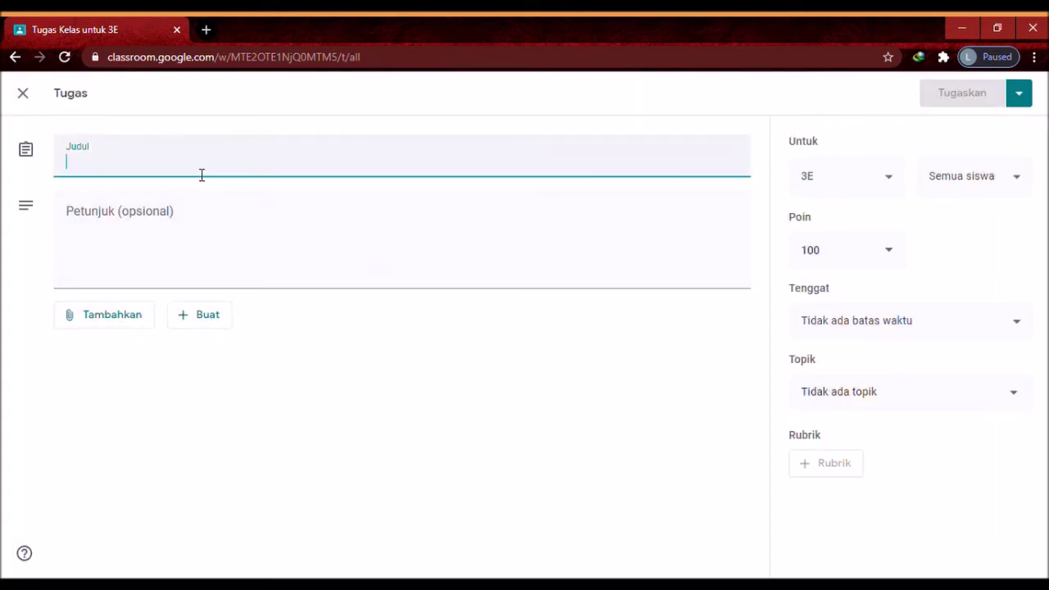
Title the assignment 'Latihan Tematik' and bring up the attachment choices
{"action": "type", "text": "L"}
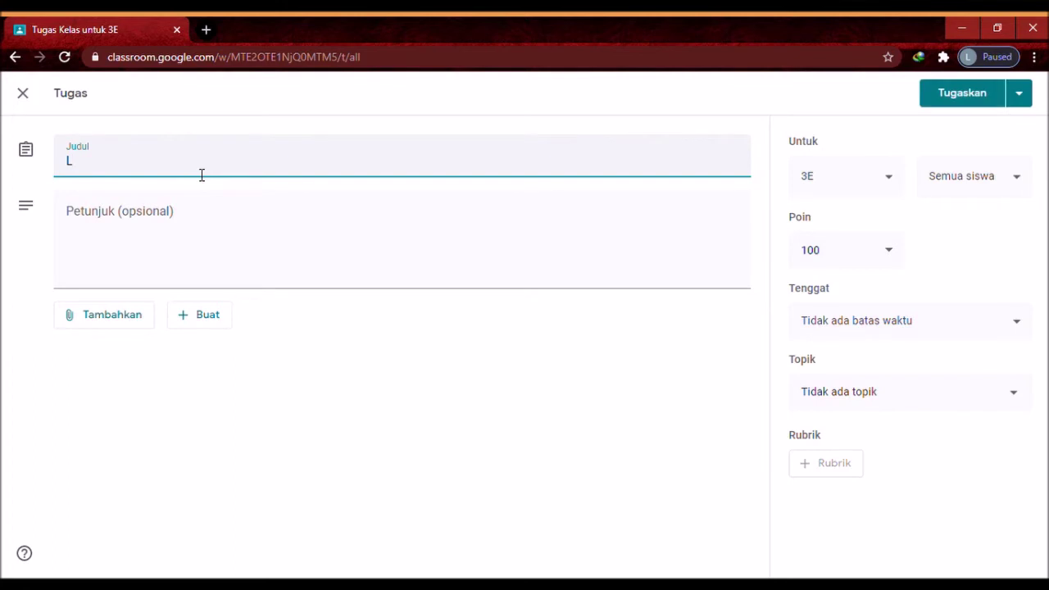
{"action": "type", "text": "atihan Tematik"}
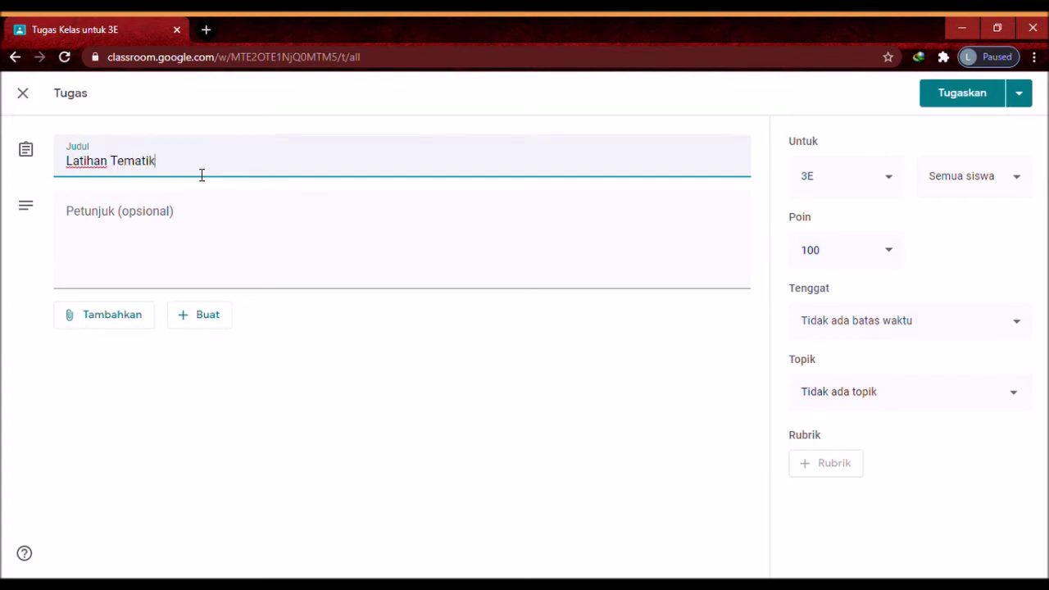
{"action": "left_click", "coordinate": [128, 226]}
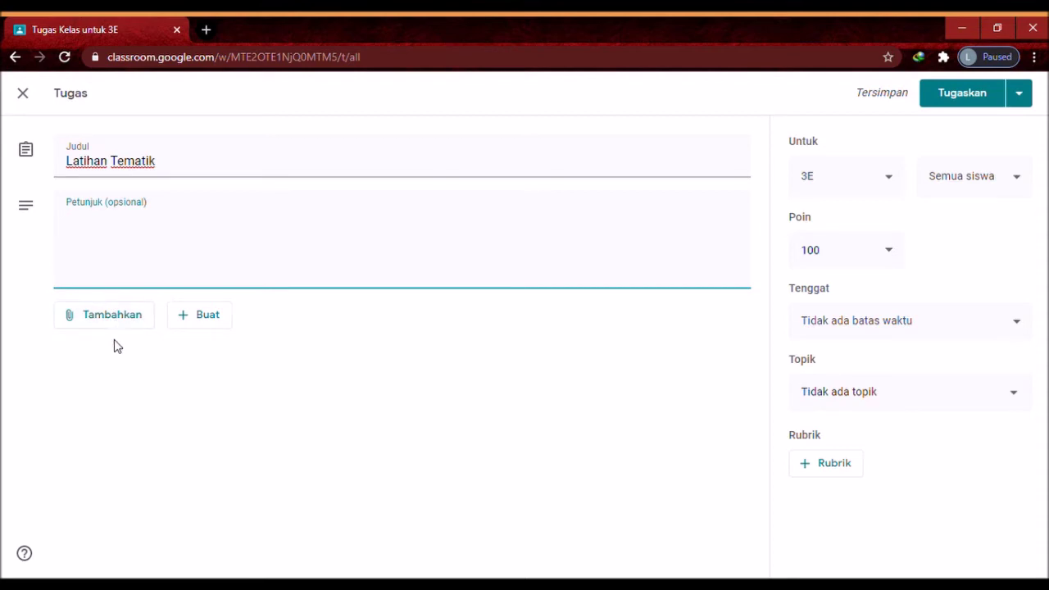
{"action": "left_click", "coordinate": [105, 323]}
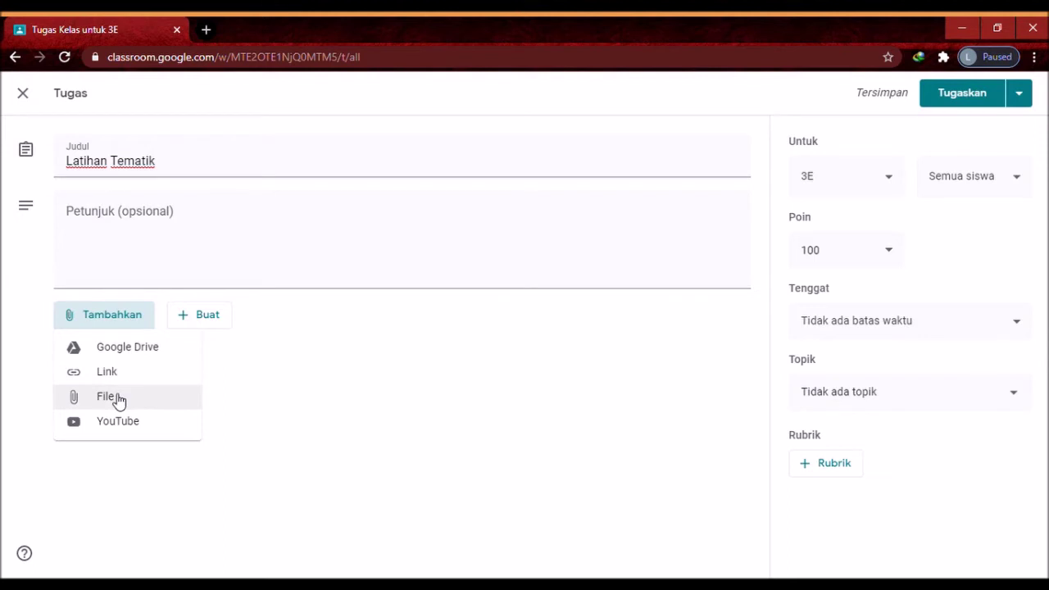
Upload 'SOAL UAS AGAMA KELAS X SEM 2 thn 2019 OL.docx' from the computer as an attachment
{"action": "left_click", "coordinate": [119, 400]}
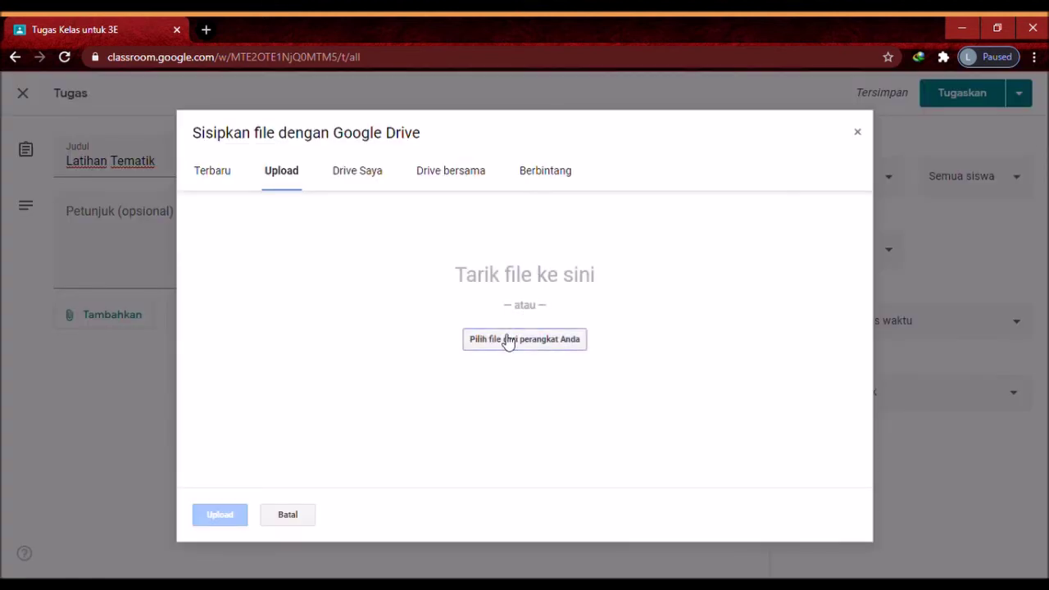
{"action": "left_click", "coordinate": [510, 350]}
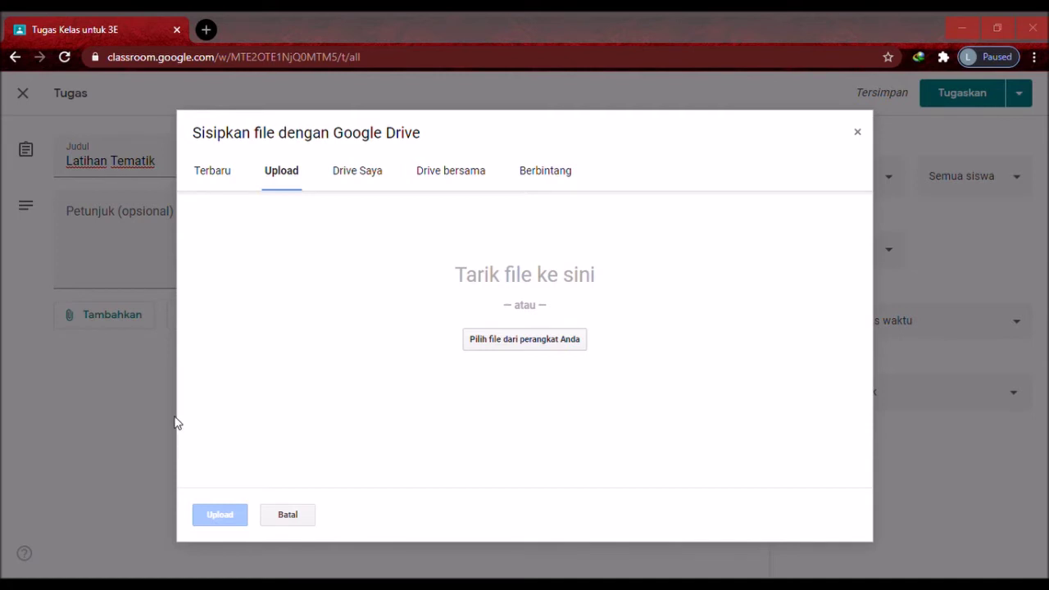
{"action": "key", "text": "Return"}
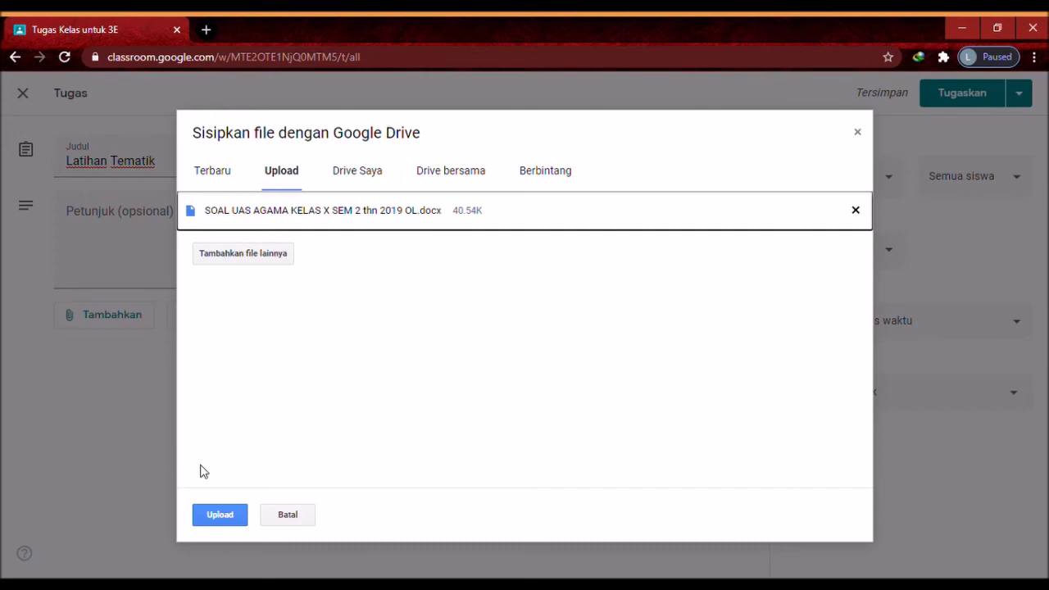
{"action": "left_click", "coordinate": [220, 517]}
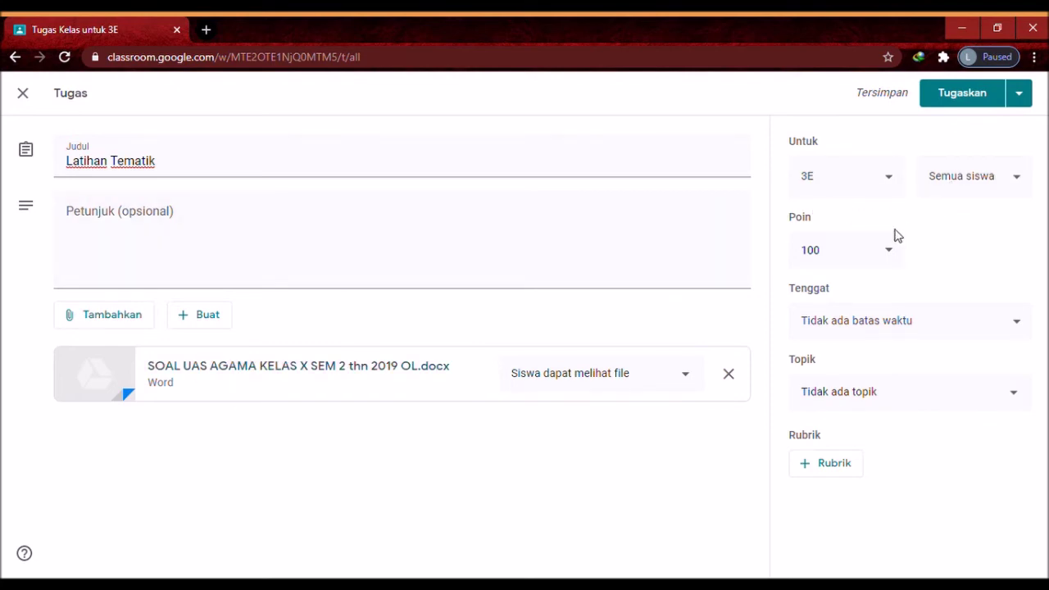
{"action": "left_click", "coordinate": [843, 319]}
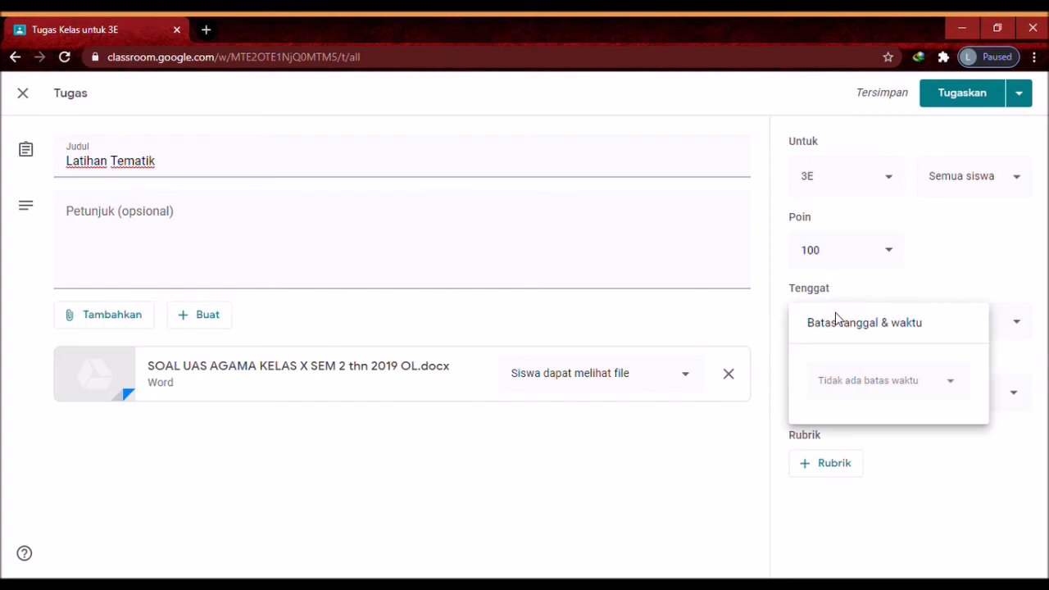
{"action": "left_click", "coordinate": [926, 283]}
{"action": "left_click", "coordinate": [913, 320]}
{"action": "left_click", "coordinate": [893, 385]}
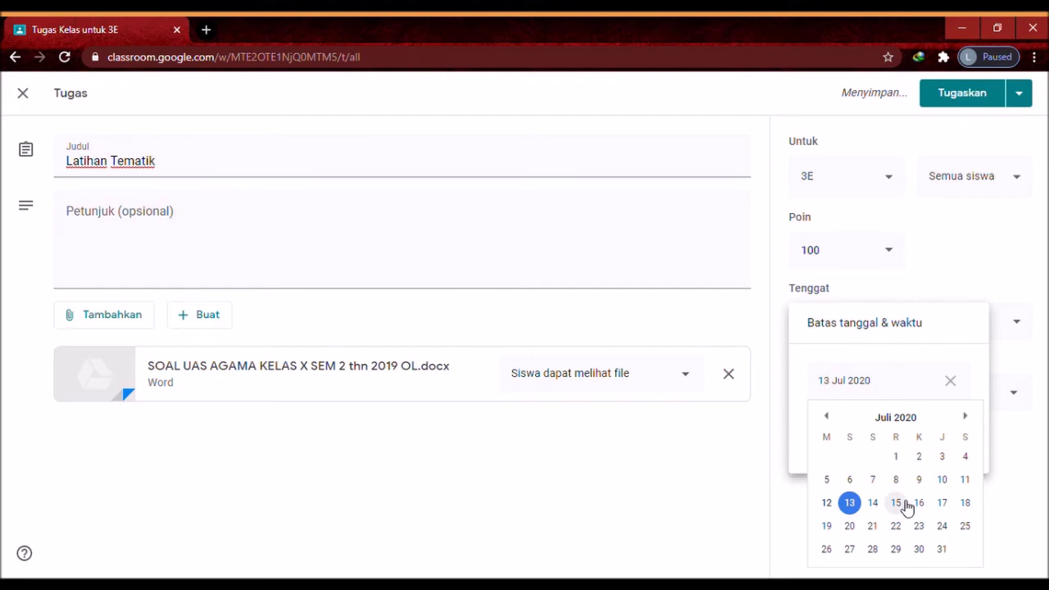
{"action": "left_click", "coordinate": [959, 273]}
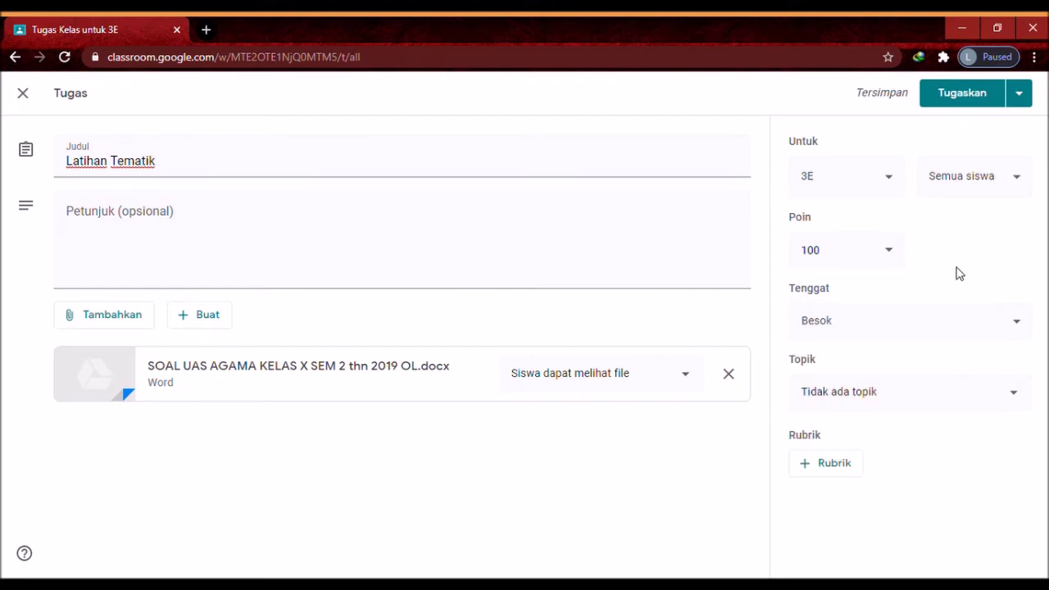
{"action": "left_click", "coordinate": [888, 322]}
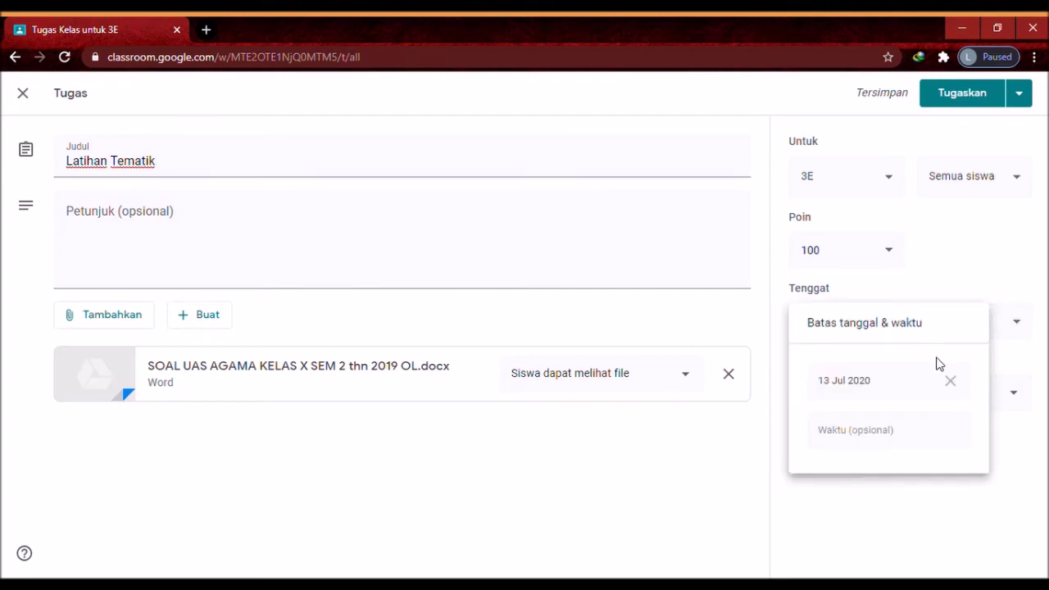
{"action": "left_click", "coordinate": [950, 380]}
{"action": "left_click", "coordinate": [1004, 285]}
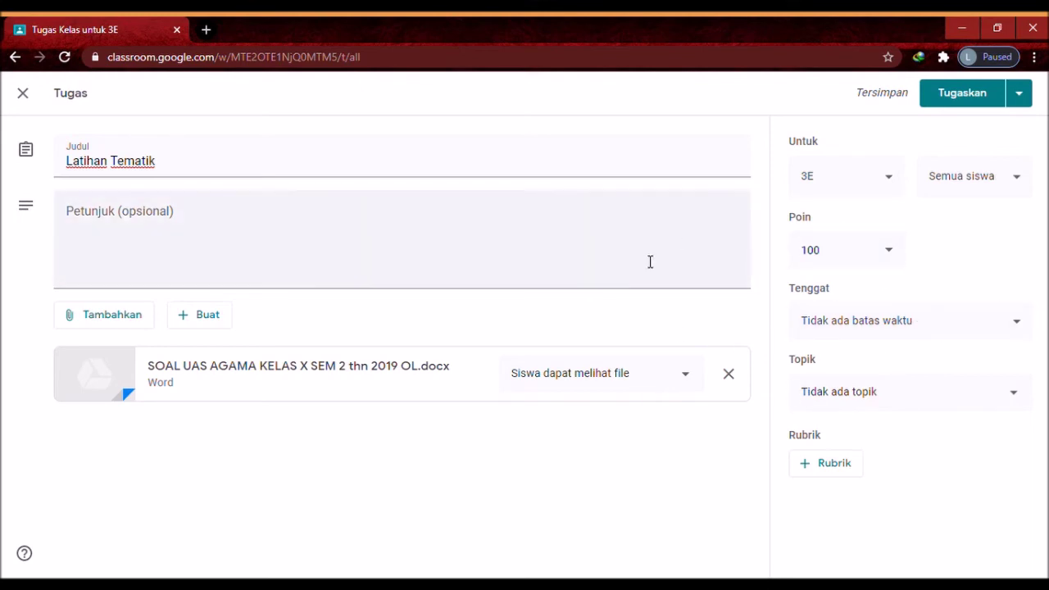
Post Latihan Tematik to 3E, review its card, then switch to the Kelas XII class
{"action": "left_click", "coordinate": [939, 101]}
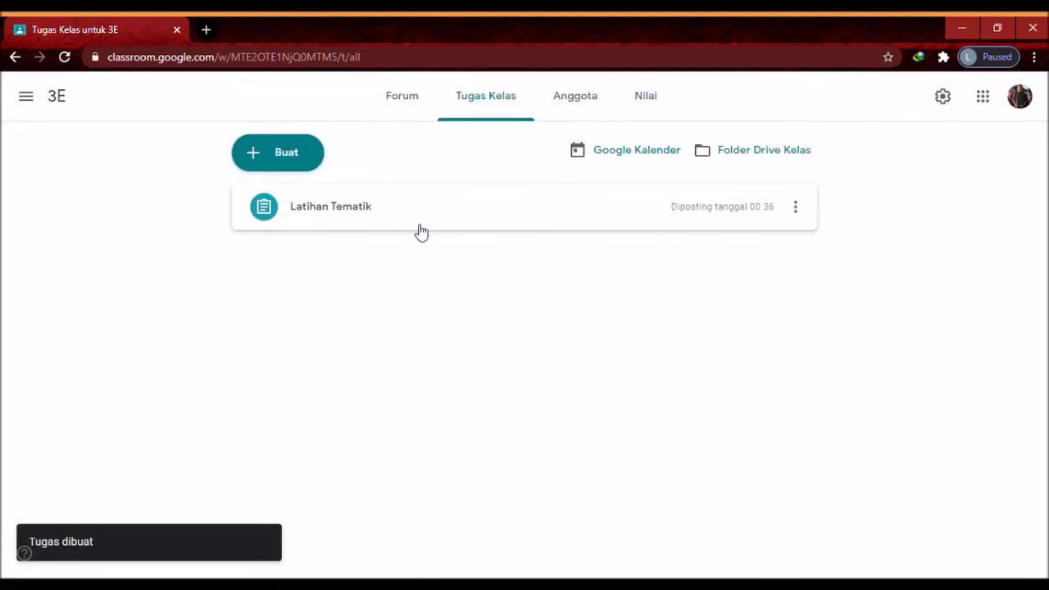
{"action": "left_click", "coordinate": [327, 214]}
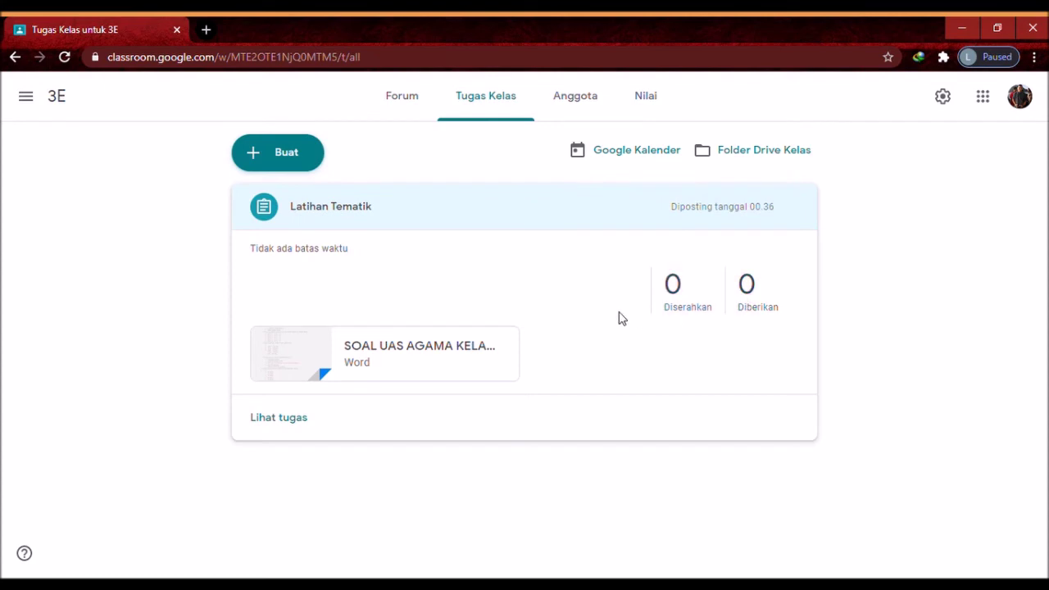
{"action": "left_click", "coordinate": [27, 98]}
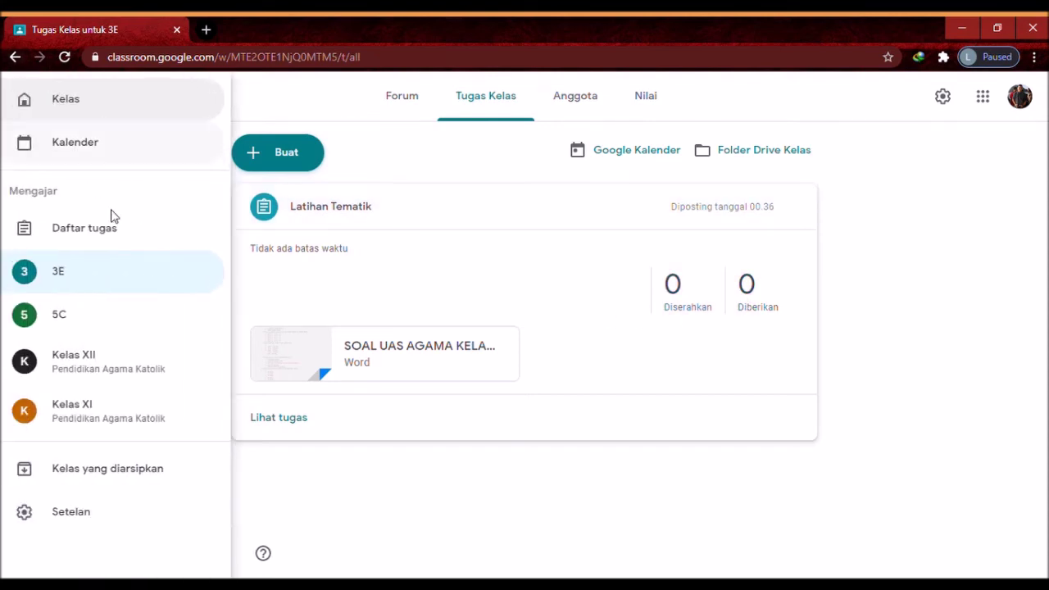
{"action": "left_click", "coordinate": [73, 363]}
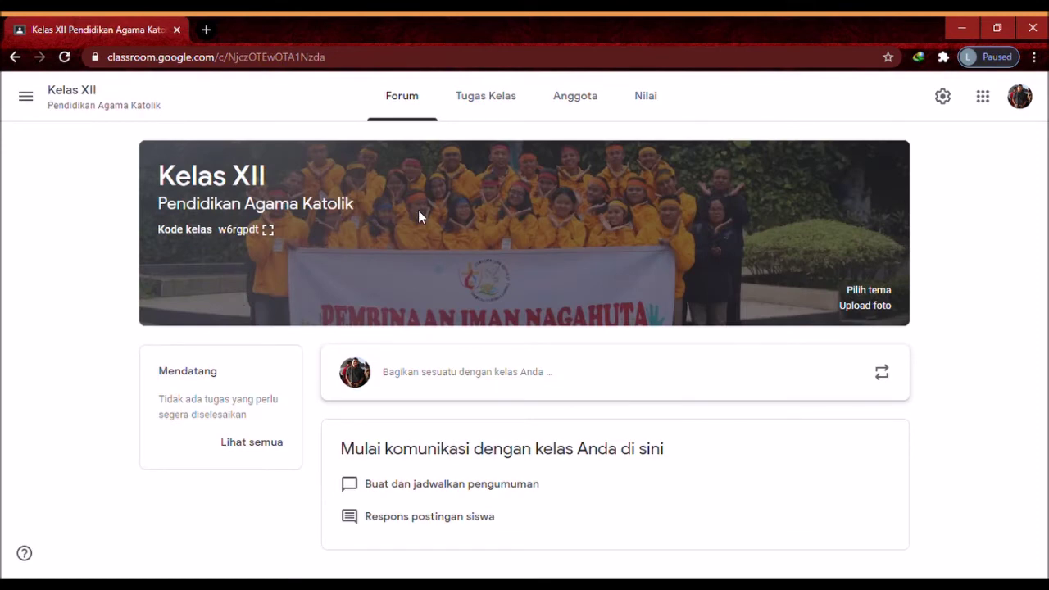
Start a new Kelas XII assignment and upload the SOAL UAS AGAMA Word file
{"action": "left_click", "coordinate": [464, 108]}
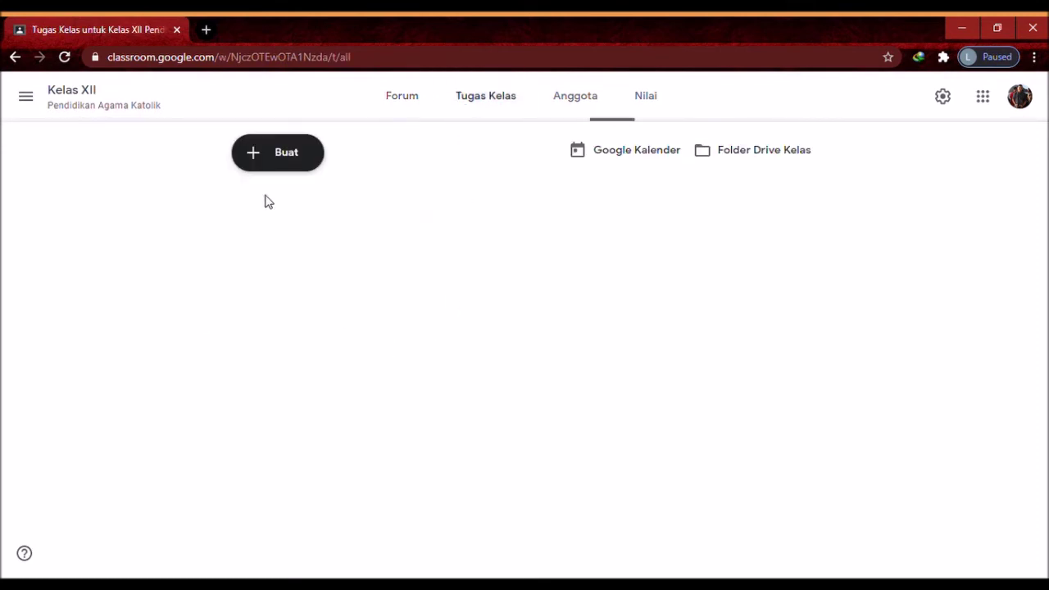
{"action": "left_click", "coordinate": [273, 163]}
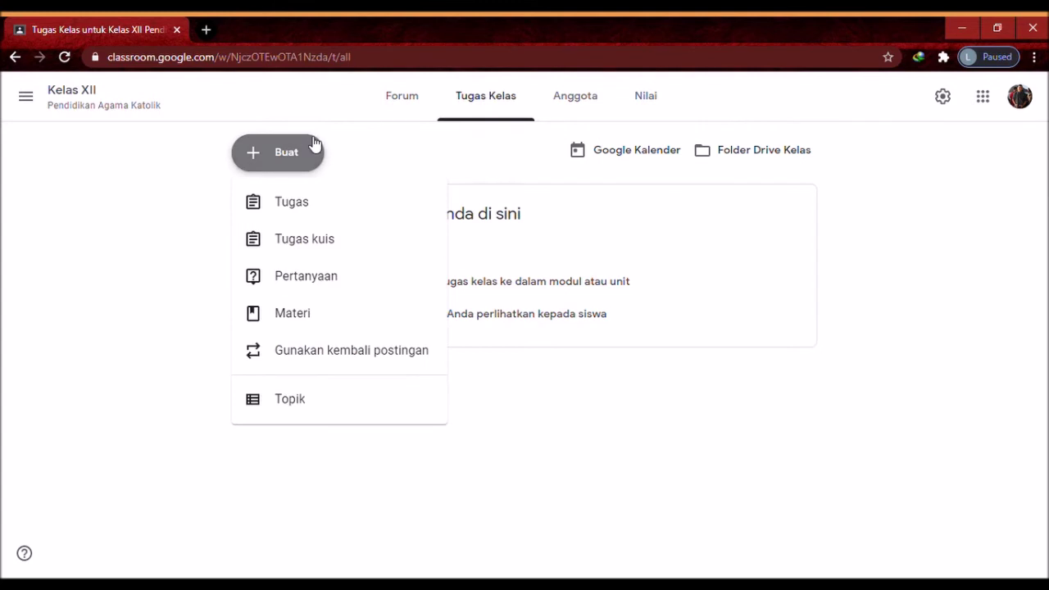
{"action": "left_click", "coordinate": [309, 204]}
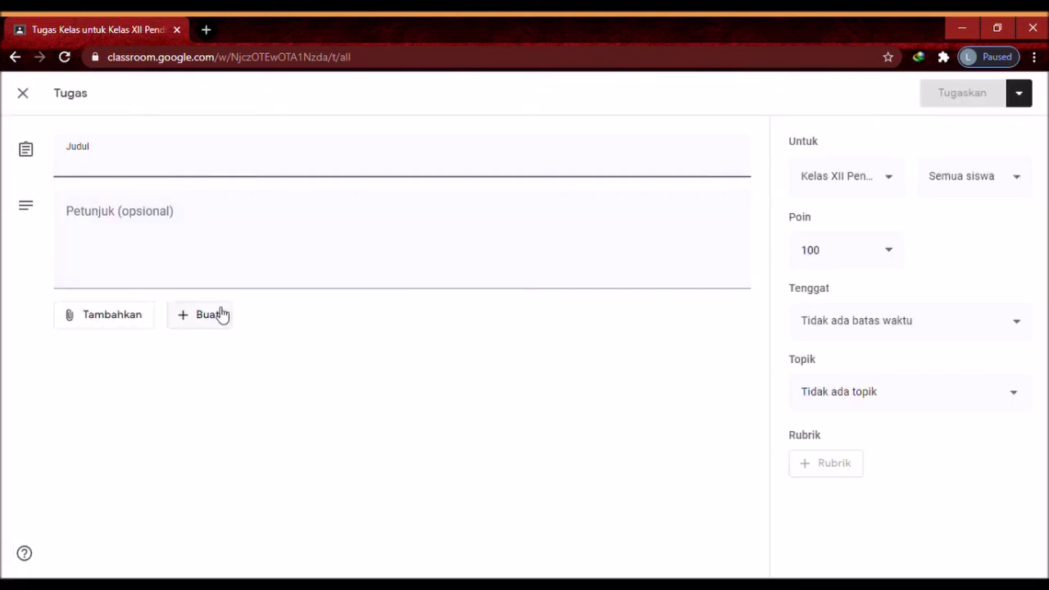
{"action": "left_click", "coordinate": [113, 321]}
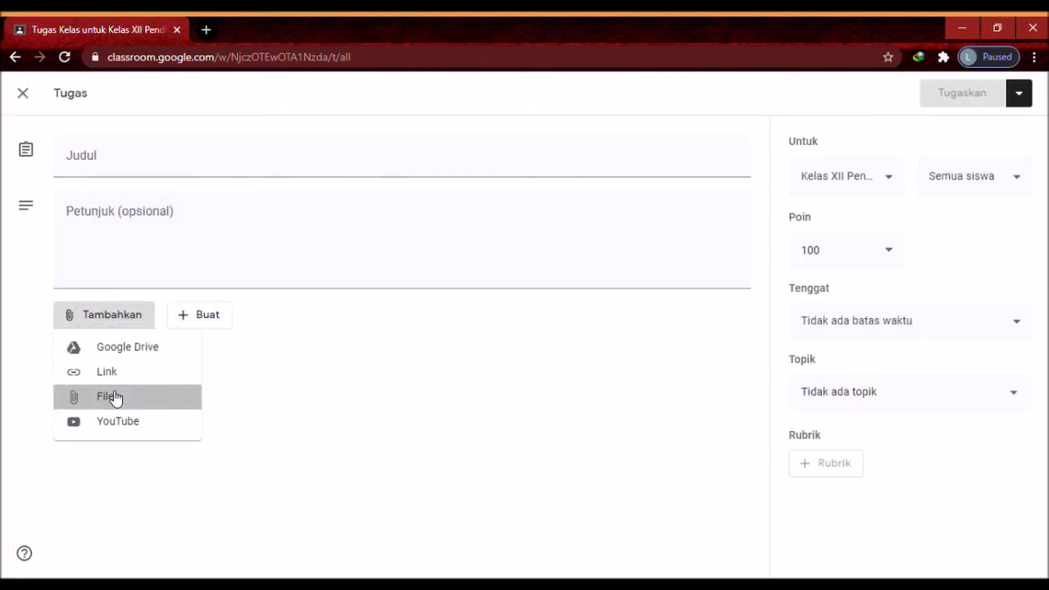
{"action": "left_click", "coordinate": [115, 398]}
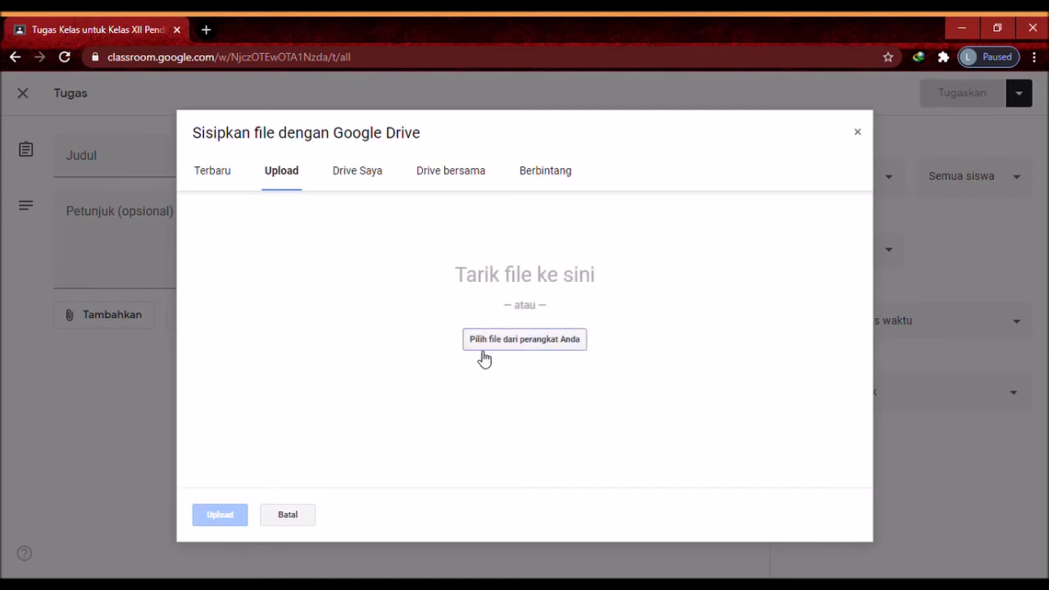
{"action": "left_click", "coordinate": [483, 348]}
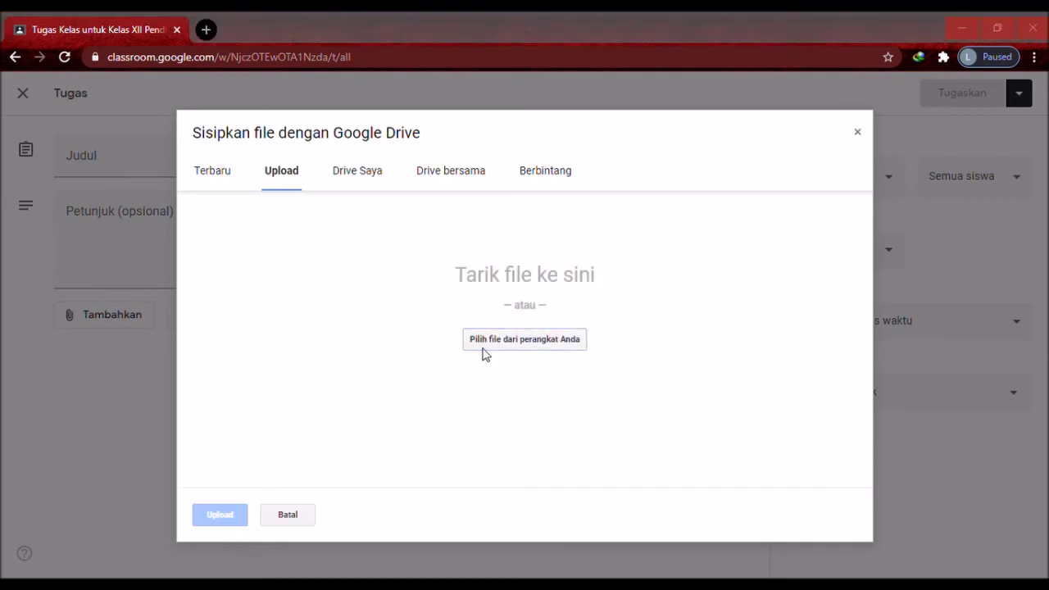
{"action": "double_click", "coordinate": [211, 418]}
{"action": "left_click", "coordinate": [218, 517]}
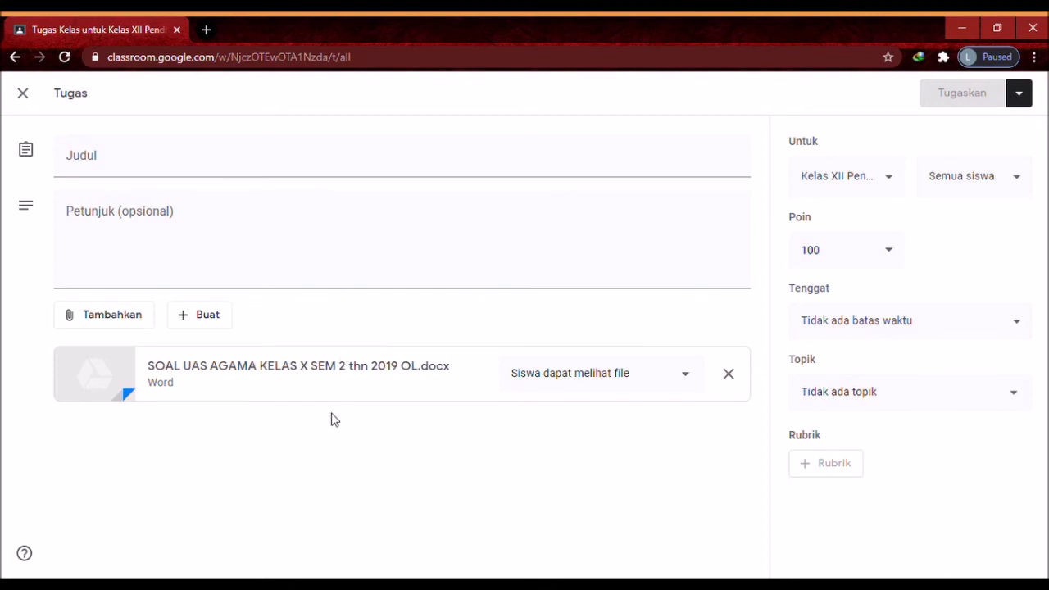
Title the assignment 'Soal' and post it to Kelas XII
{"action": "left_click", "coordinate": [178, 169]}
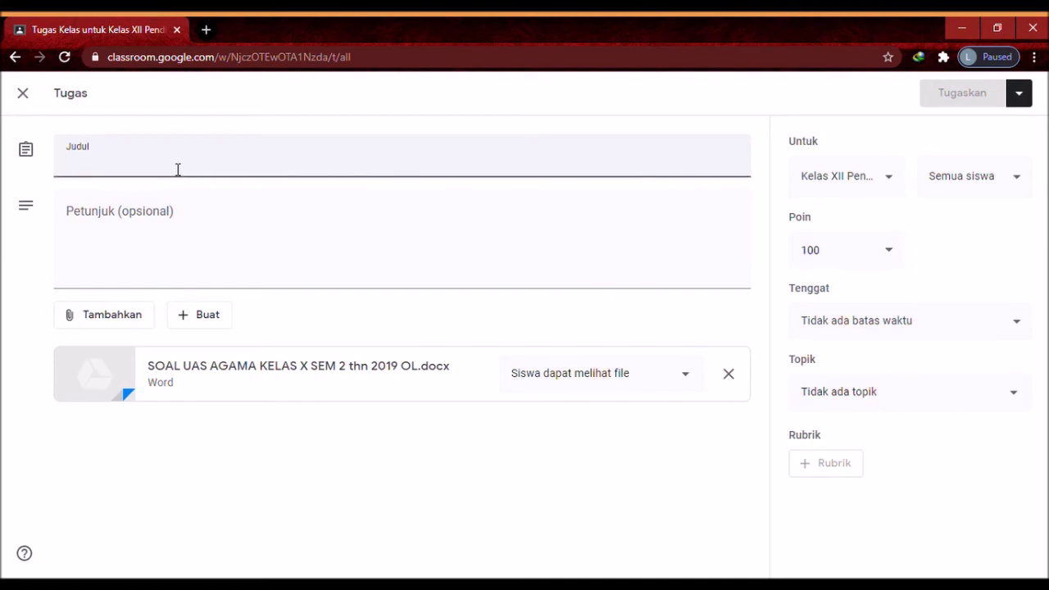
{"action": "type", "text": "Soal"}
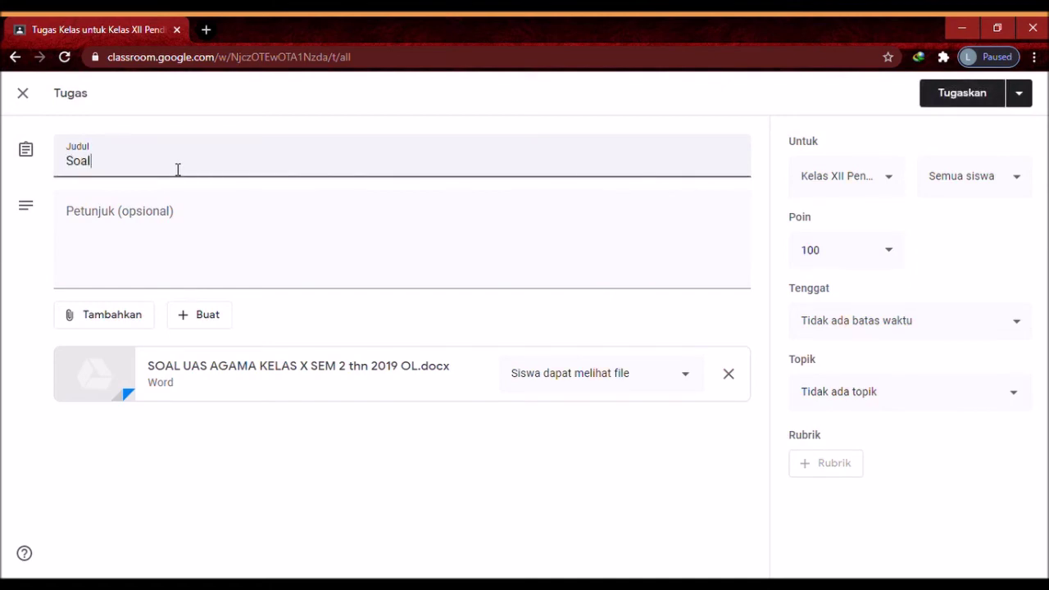
{"action": "left_click", "coordinate": [962, 92]}
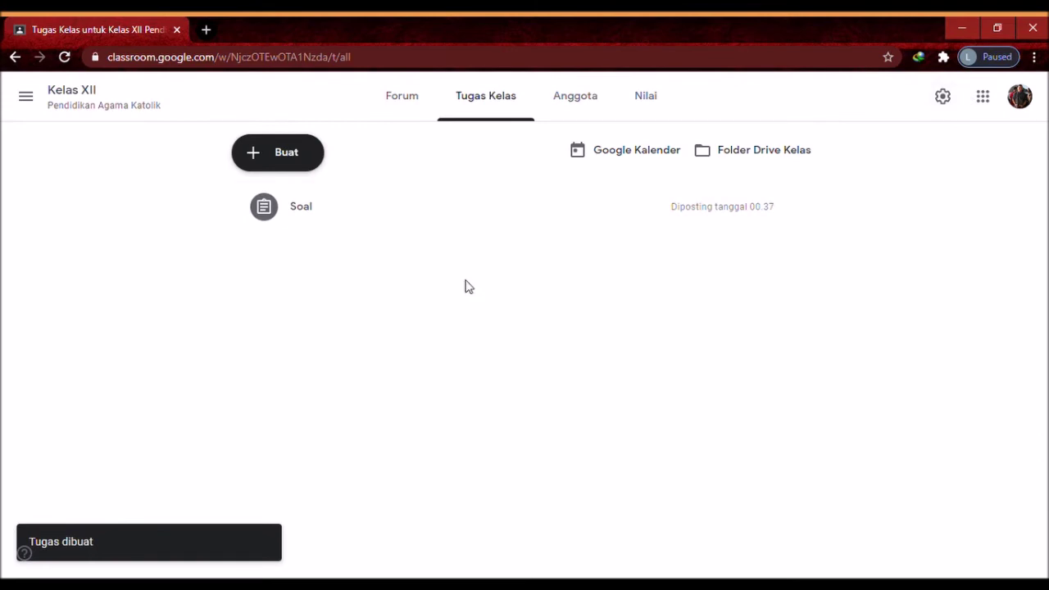
Open the Soal assignment's student work view, showing 0 turned in and 28 assigned
{"action": "left_click", "coordinate": [333, 222]}
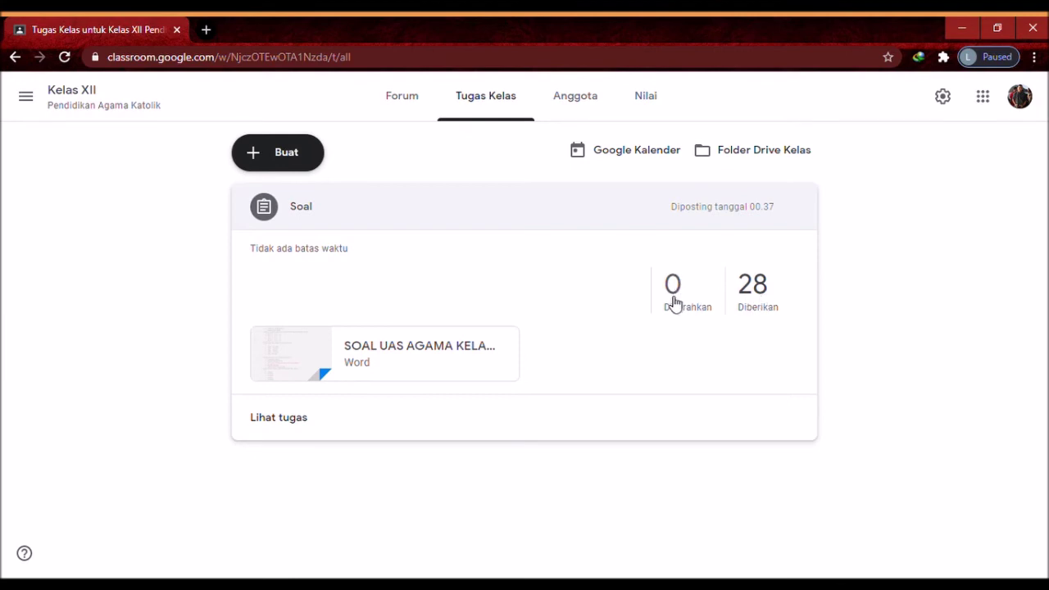
{"action": "left_click", "coordinate": [296, 419]}
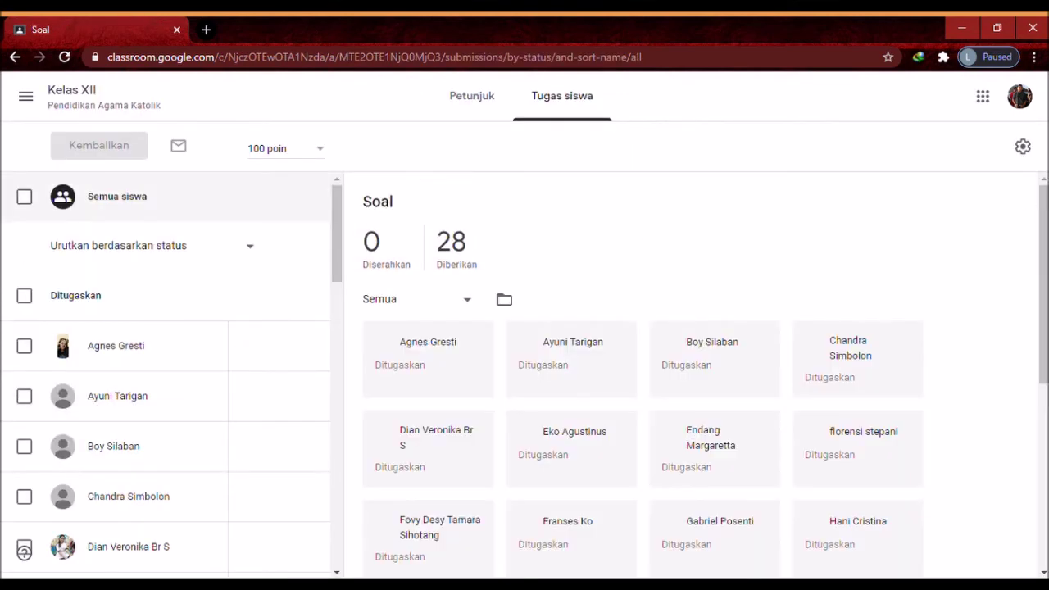
{"action": "mouse_move", "coordinate": [1044, 210]}
{"action": "left_mouse_down"}
{"action": "mouse_move", "coordinate": [1045, 400]}
{"action": "mouse_move", "coordinate": [1045, 218]}
{"action": "left_mouse_up"}
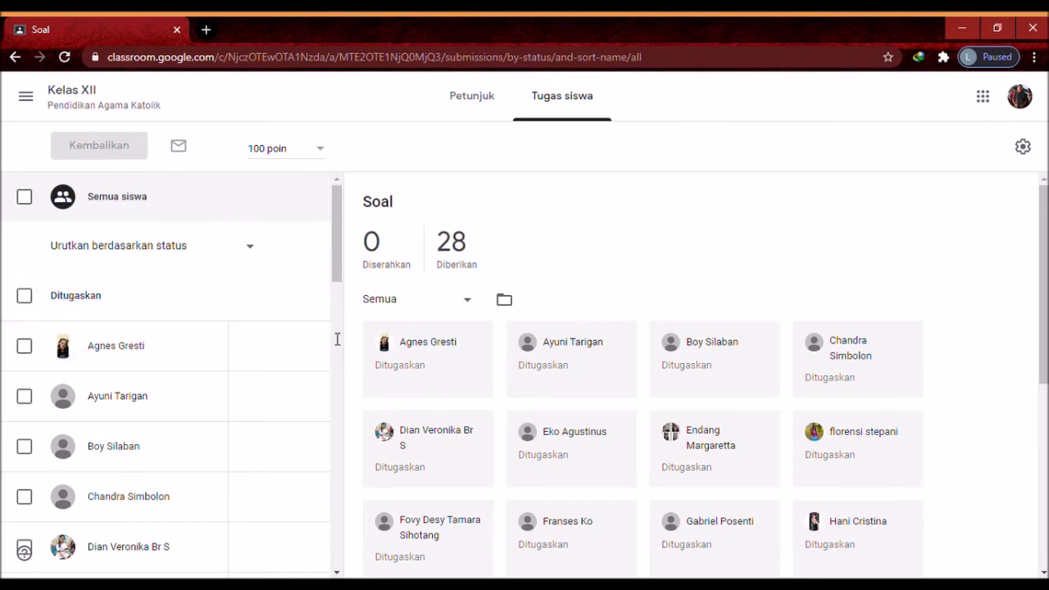
{"action": "left_click", "coordinate": [26, 100]}
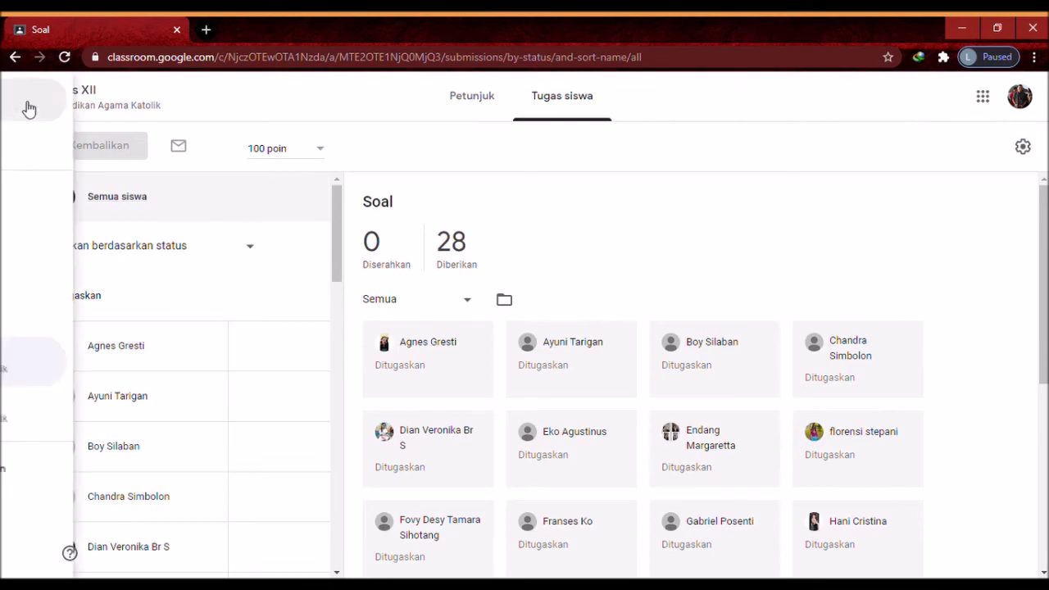
In Kelas XII classwork, start a new assignment titled 'Tugas 2'
{"action": "left_click", "coordinate": [64, 369]}
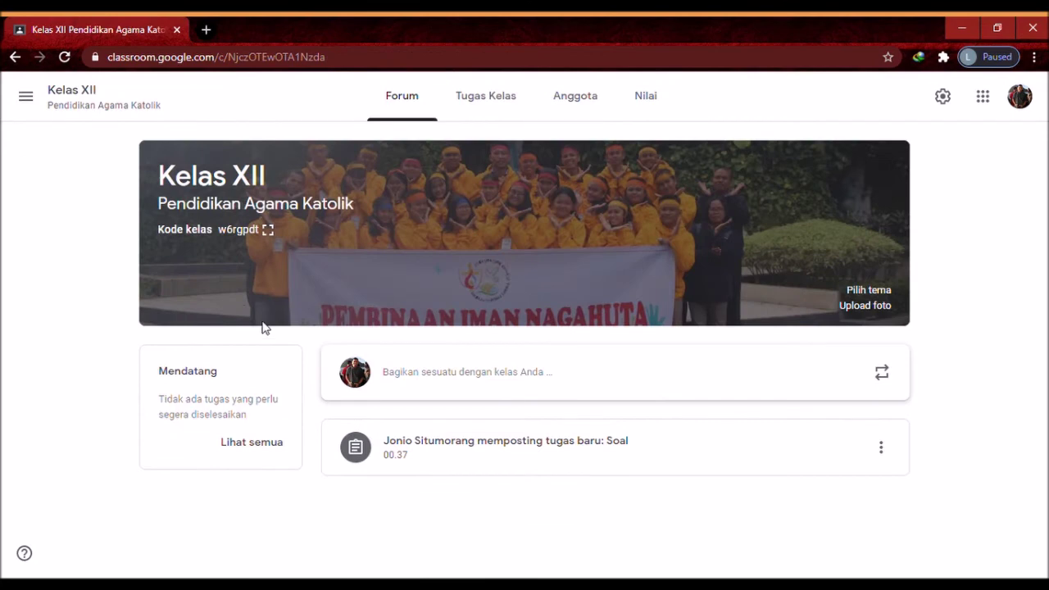
{"action": "left_click", "coordinate": [500, 119]}
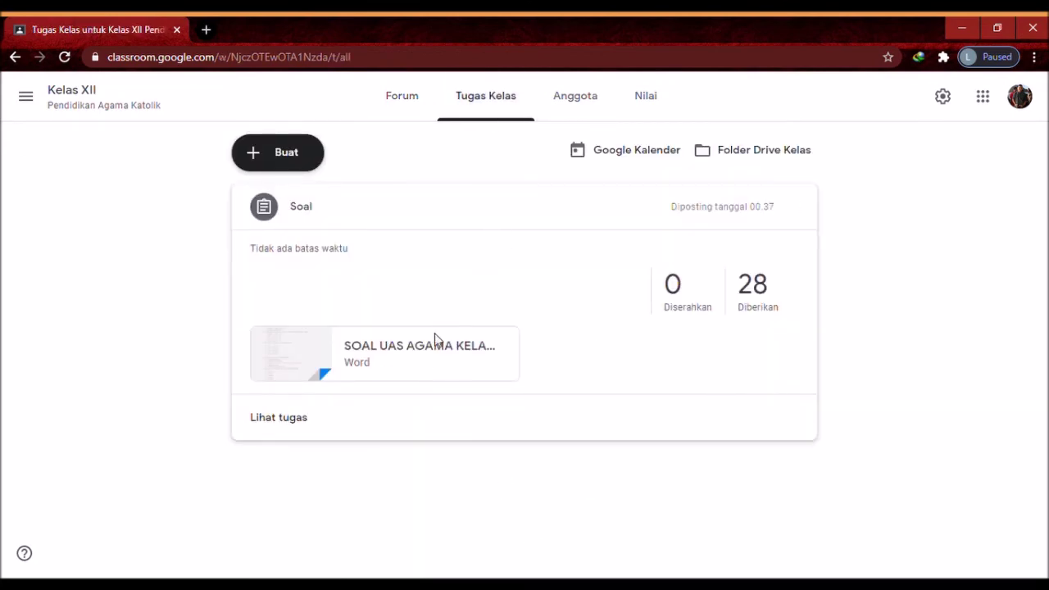
{"action": "left_click", "coordinate": [499, 217]}
{"action": "left_click", "coordinate": [300, 164]}
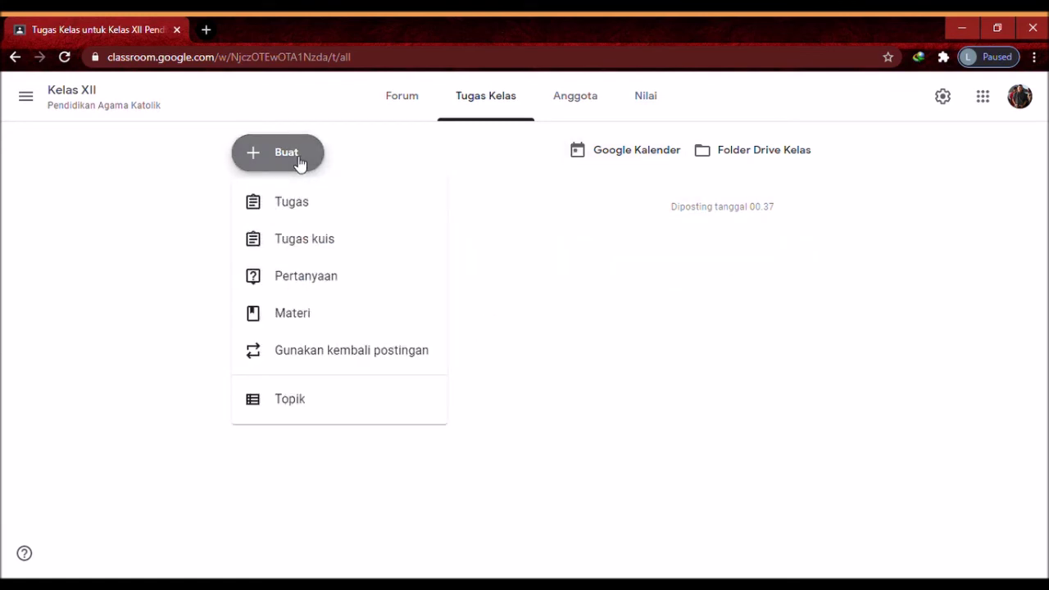
{"action": "left_click", "coordinate": [300, 201]}
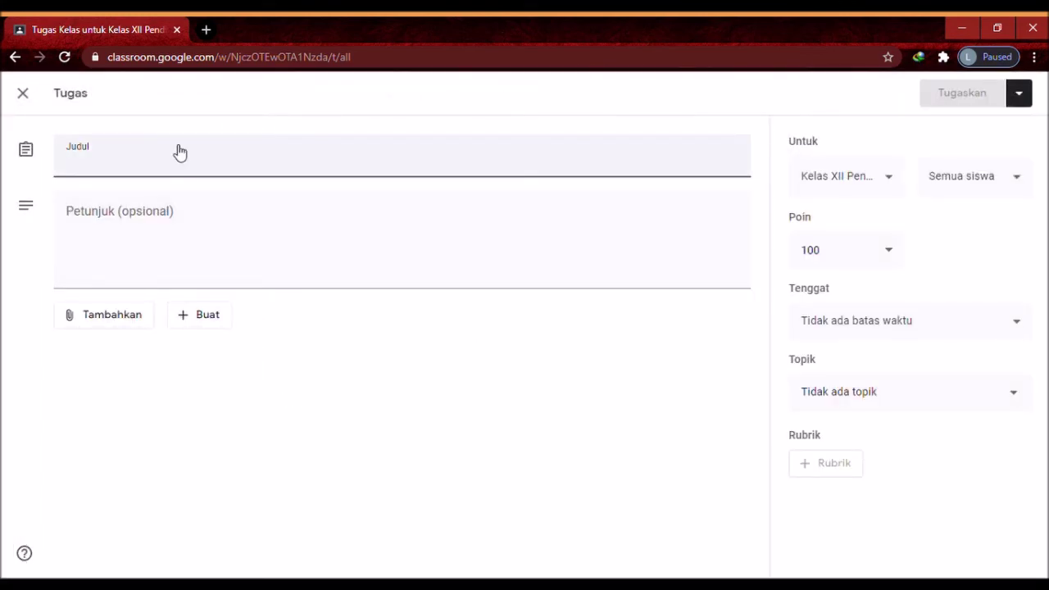
{"action": "type", "text": "Tugas 2"}
Attach SOAL UAS AGAMA KELAS X SEM 2 thn 2019.docx from the computer and assign Tugas 2
{"action": "left_click", "coordinate": [96, 322]}
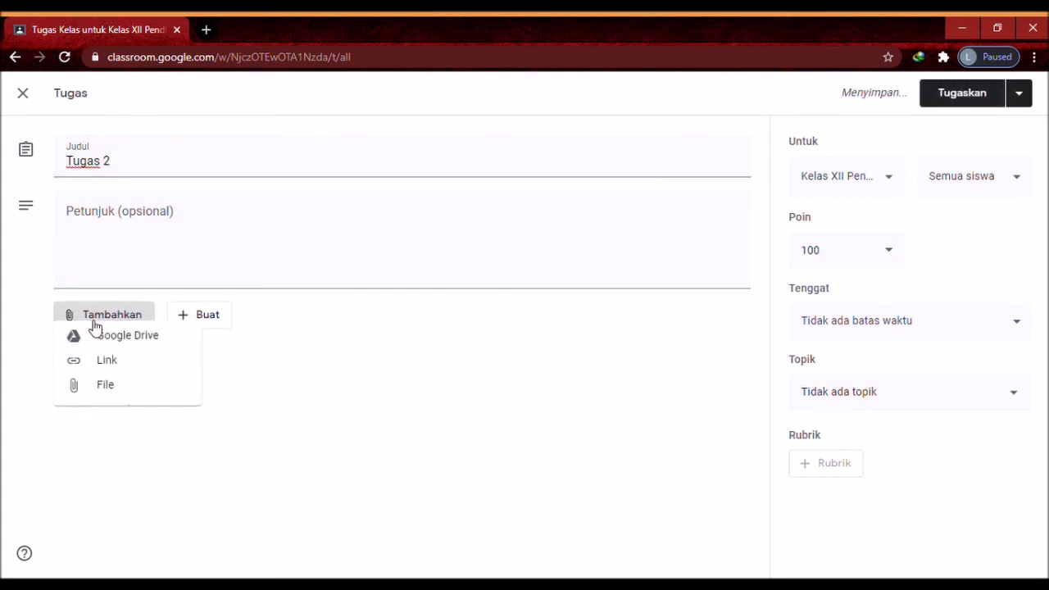
{"action": "left_click", "coordinate": [118, 394]}
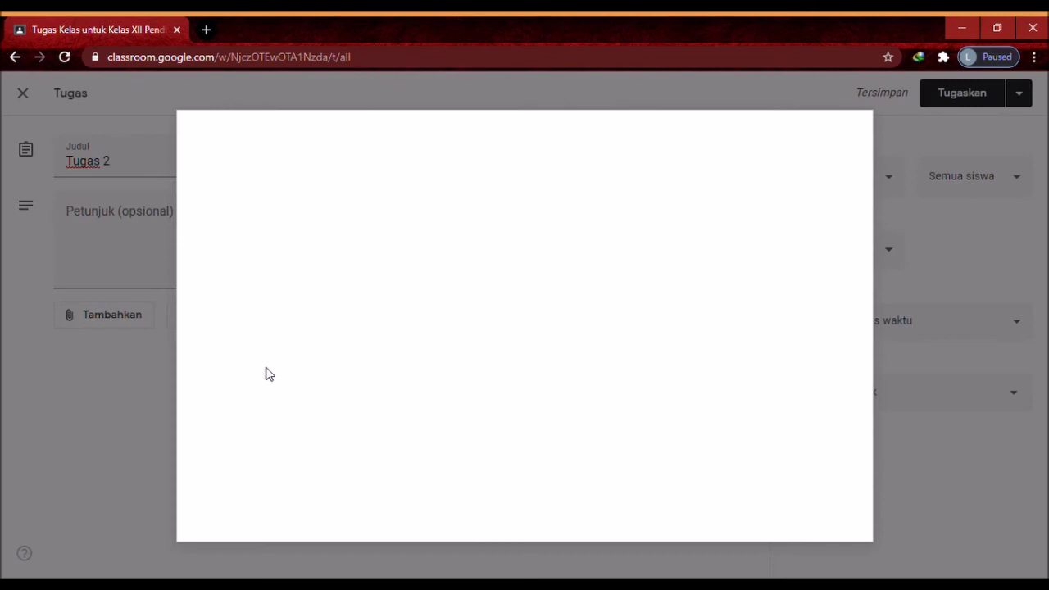
{"action": "left_click", "coordinate": [527, 349]}
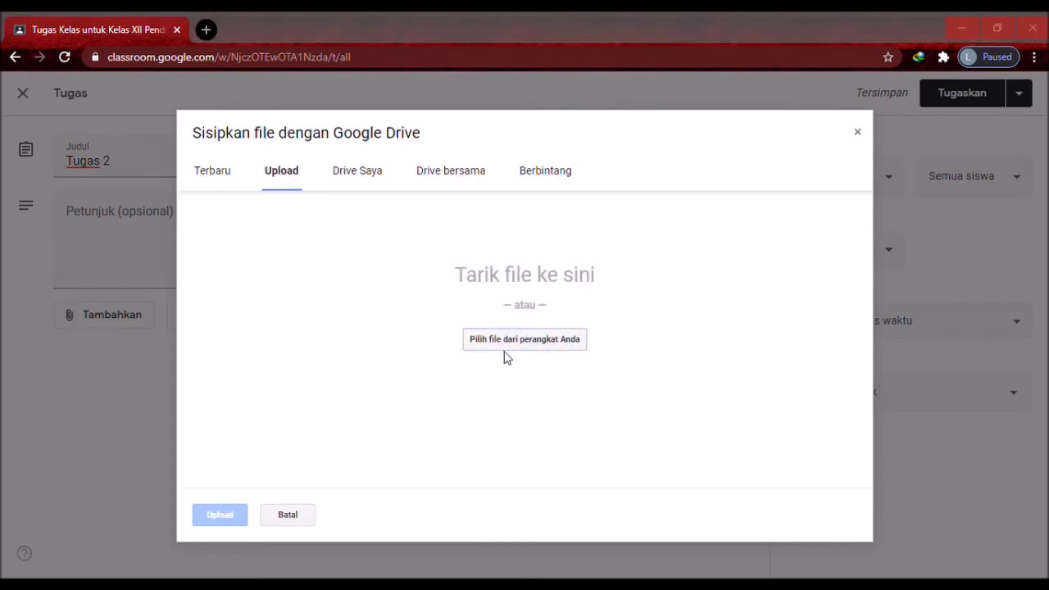
{"action": "double_click", "coordinate": [235, 435]}
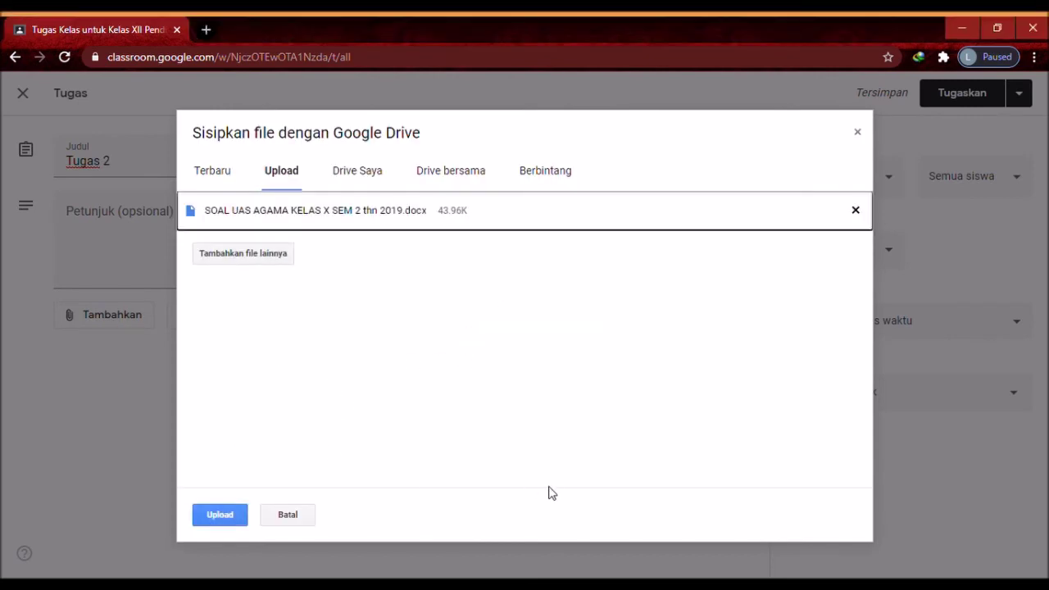
{"action": "left_click", "coordinate": [236, 515]}
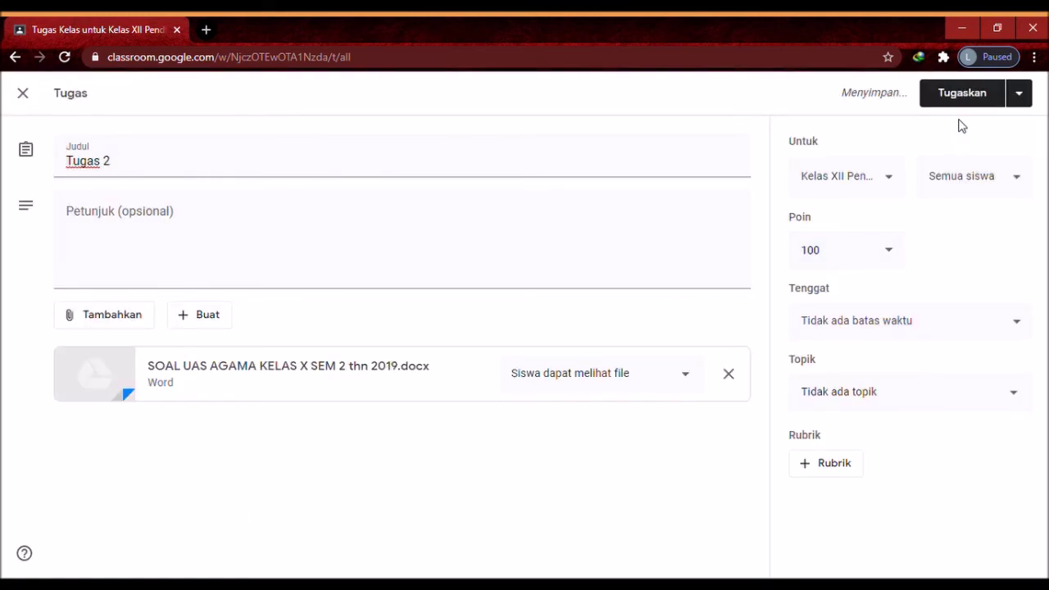
{"action": "left_click", "coordinate": [957, 103]}
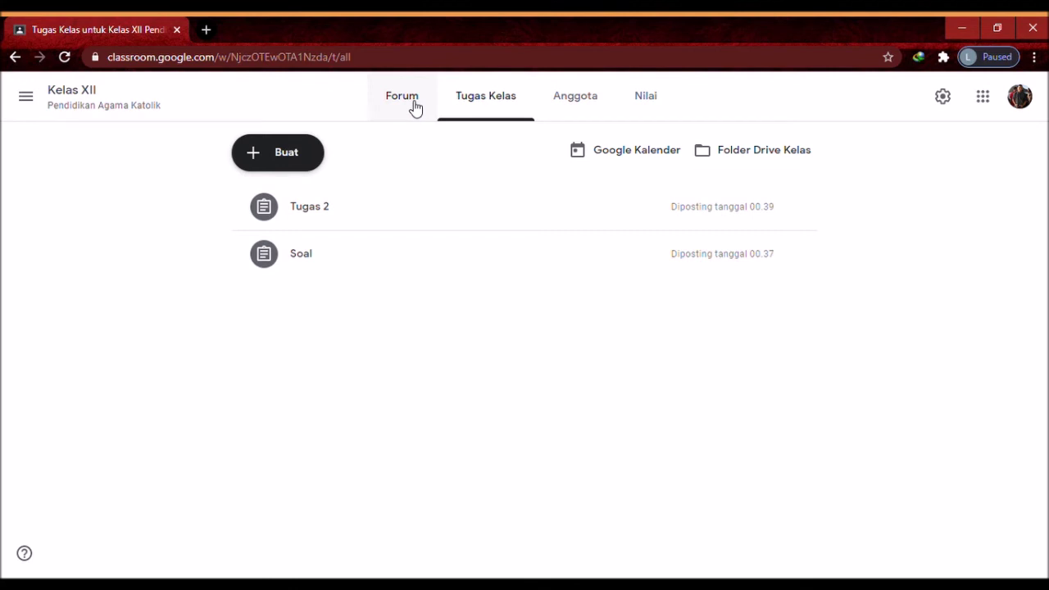
Check the Forum stream, then expand and collapse the Soal and Tugas 2 rows in Tugas Kelas
{"action": "left_click", "coordinate": [414, 104]}
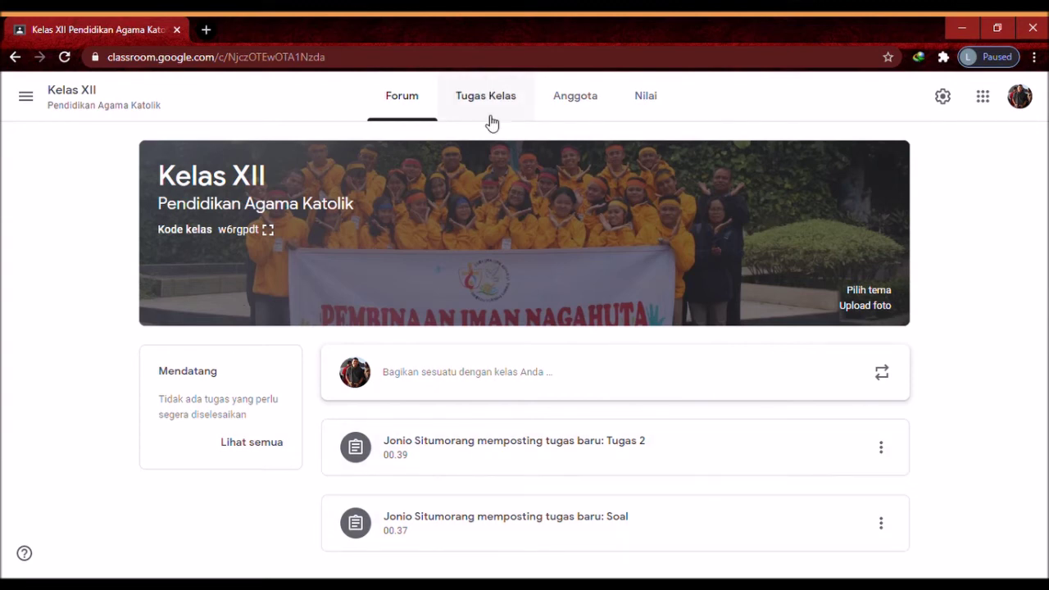
{"action": "left_click", "coordinate": [492, 122]}
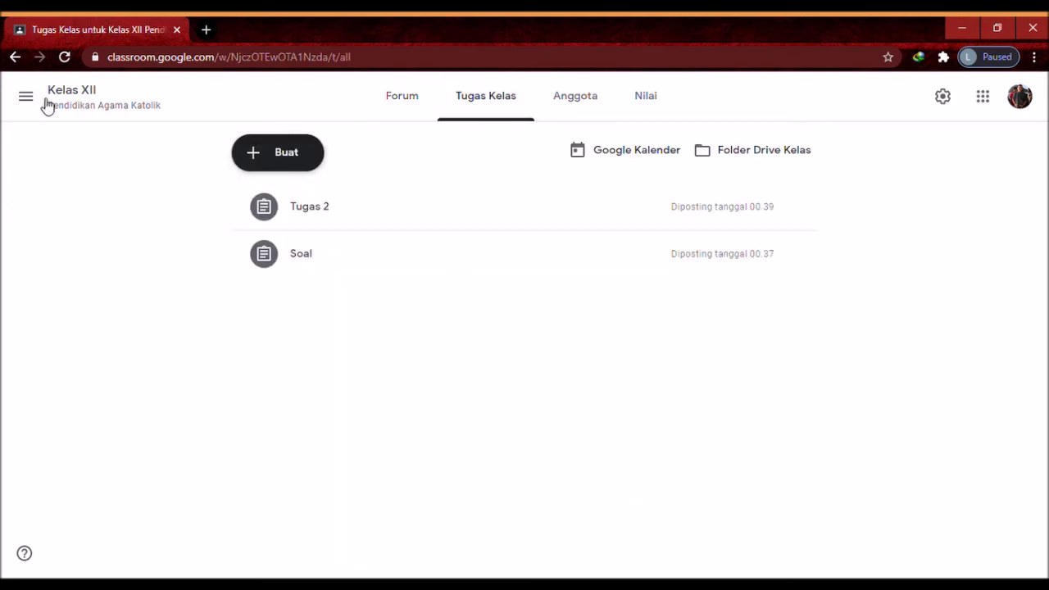
{"action": "left_click", "coordinate": [370, 262]}
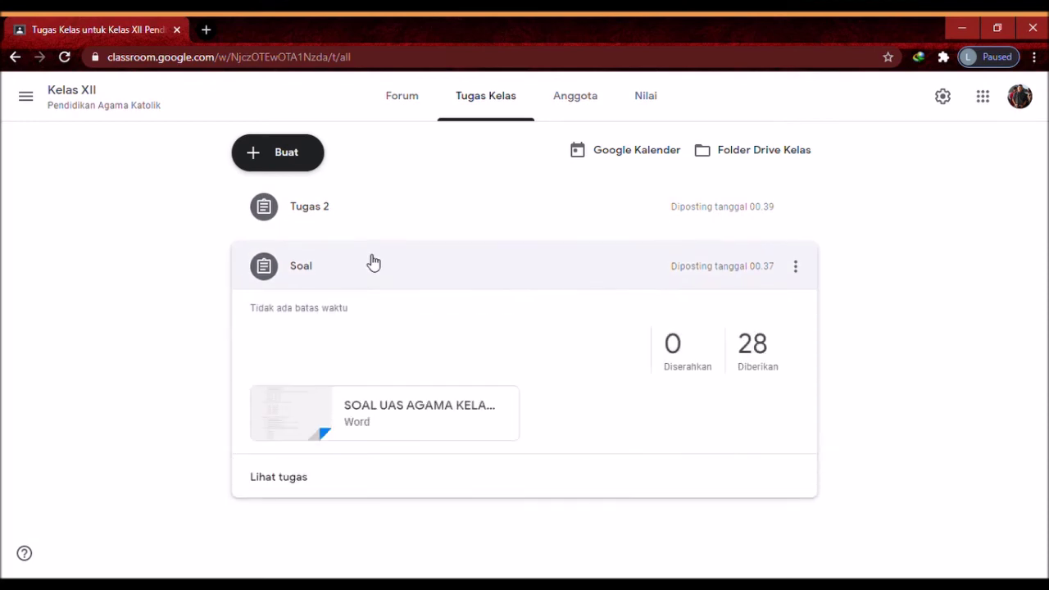
{"action": "left_click", "coordinate": [320, 214]}
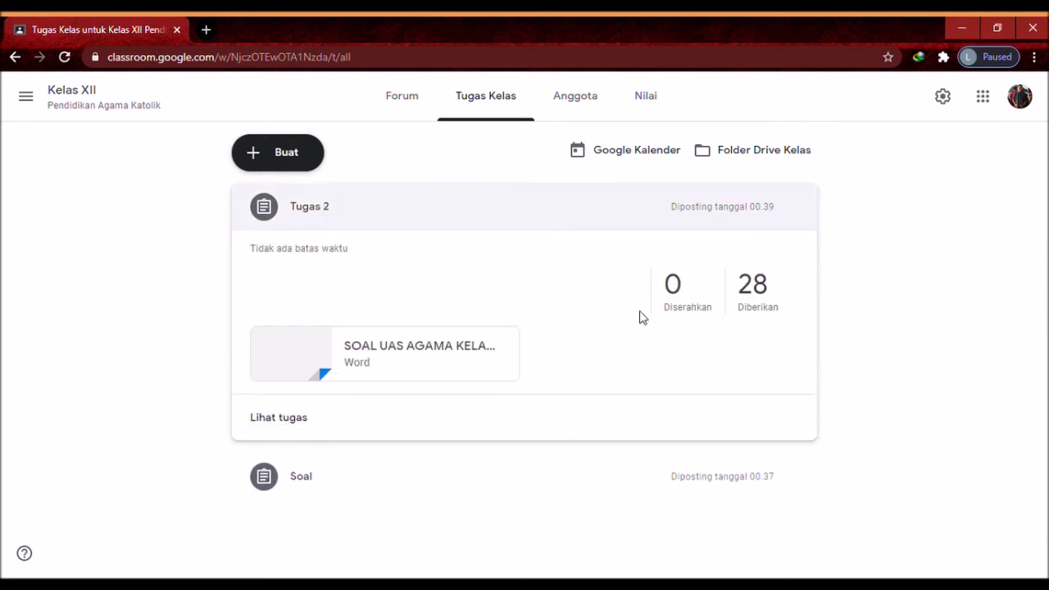
{"action": "left_click", "coordinate": [465, 208]}
{"action": "left_click", "coordinate": [423, 264]}
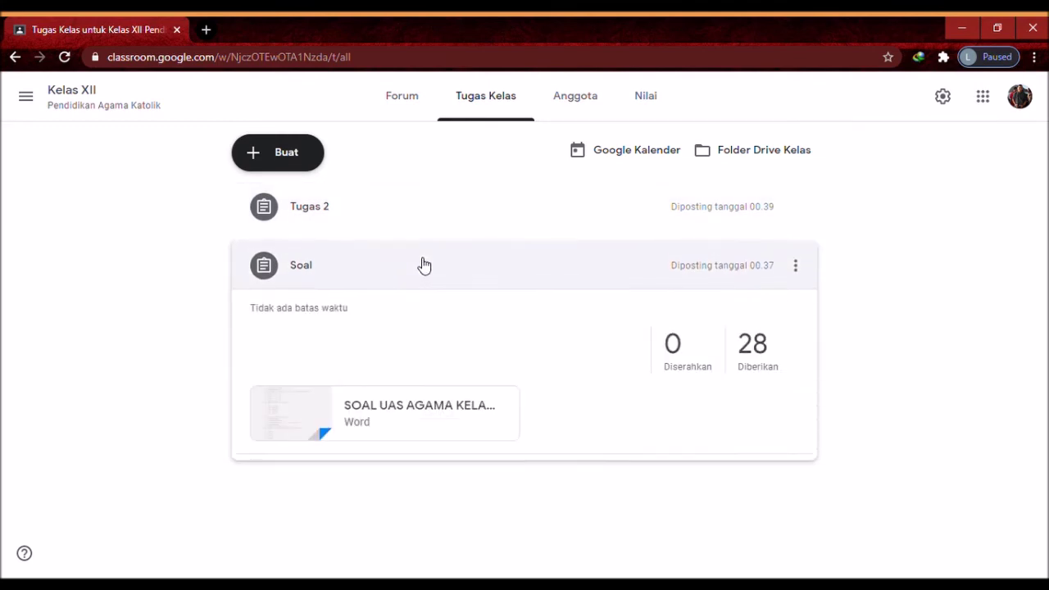
{"action": "left_click", "coordinate": [422, 261]}
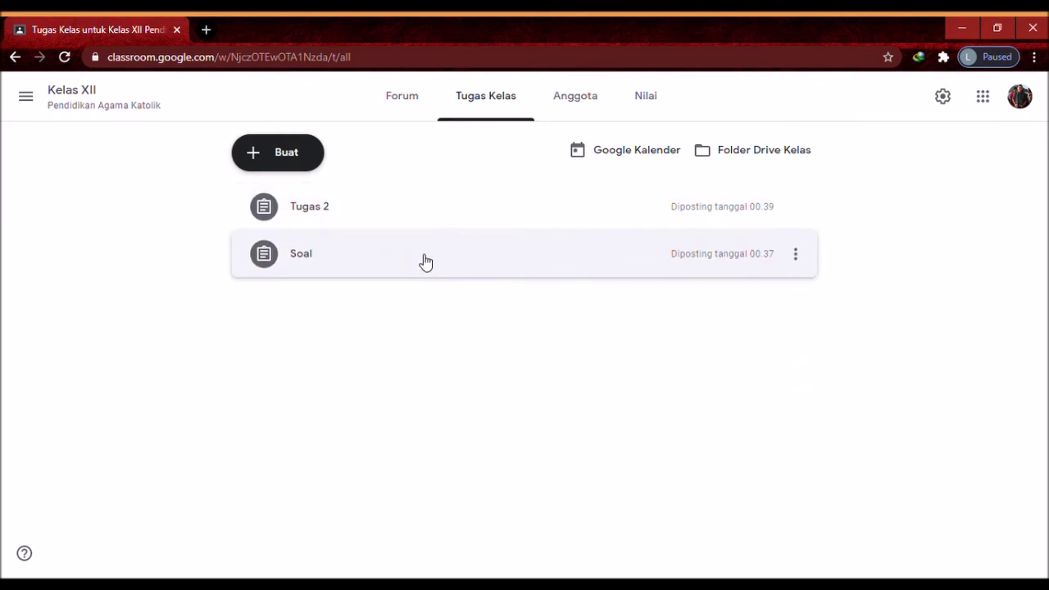
{"action": "left_click", "coordinate": [425, 262]}
{"action": "left_click", "coordinate": [424, 262]}
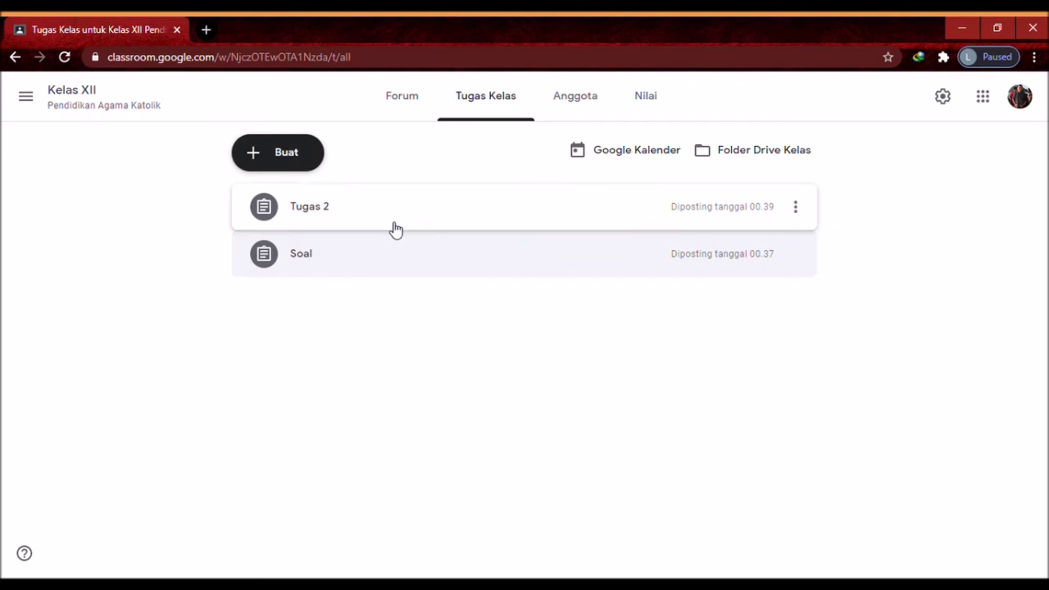
From the classes home, cancel the Gabung ke kelas dialog, open Kelas XII and enlarge its class code
{"action": "left_click", "coordinate": [25, 97]}
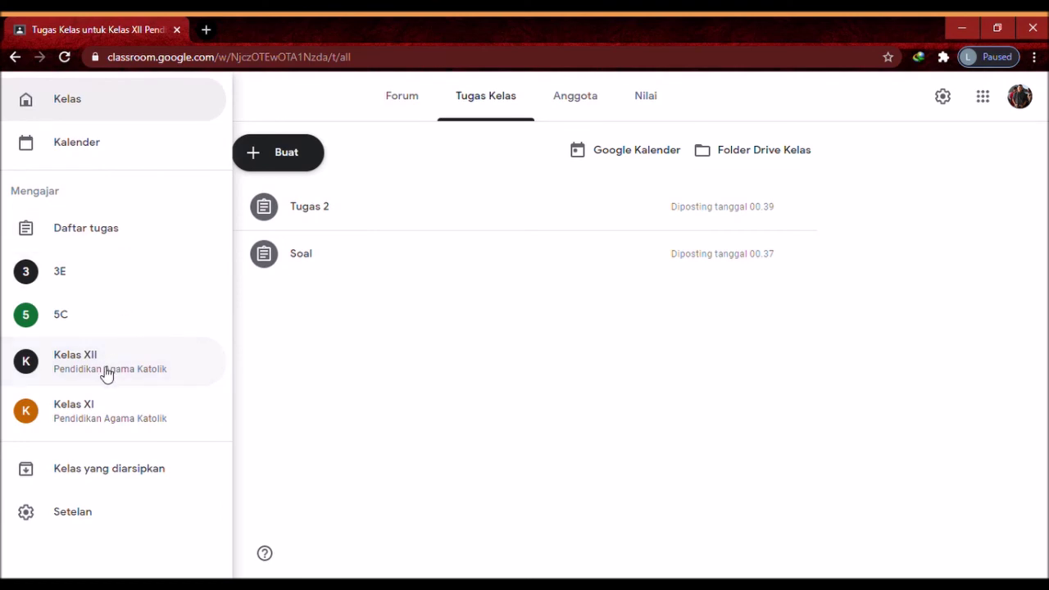
{"action": "left_click", "coordinate": [50, 101]}
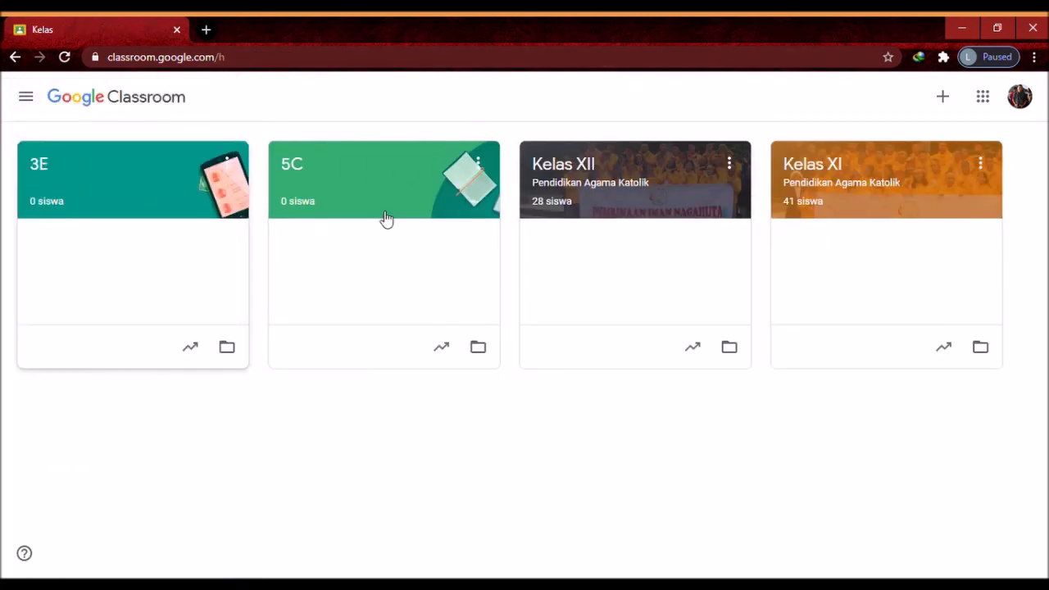
{"action": "left_click", "coordinate": [948, 101]}
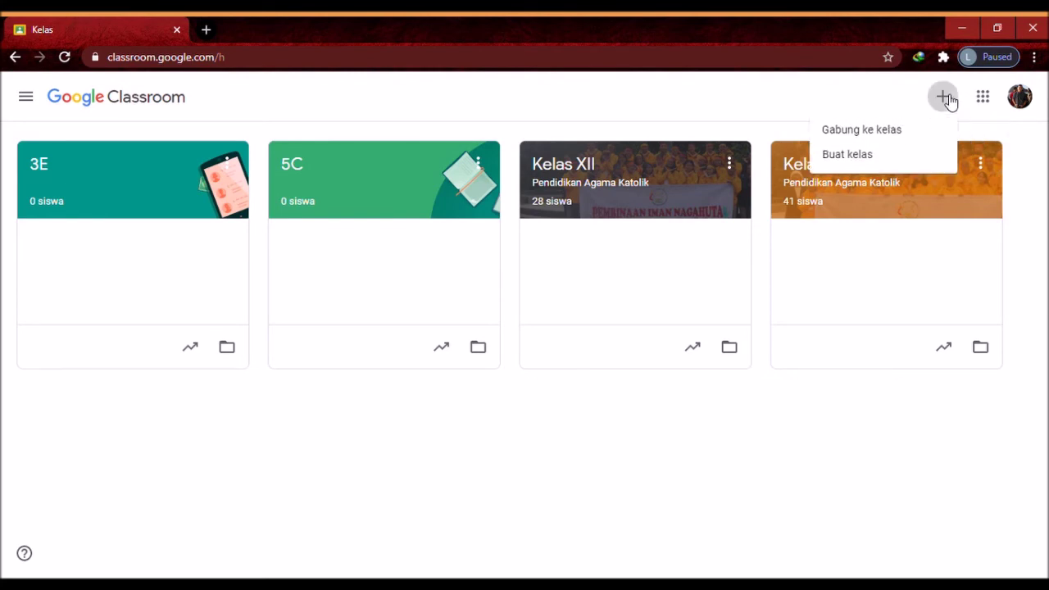
{"action": "left_click", "coordinate": [901, 131]}
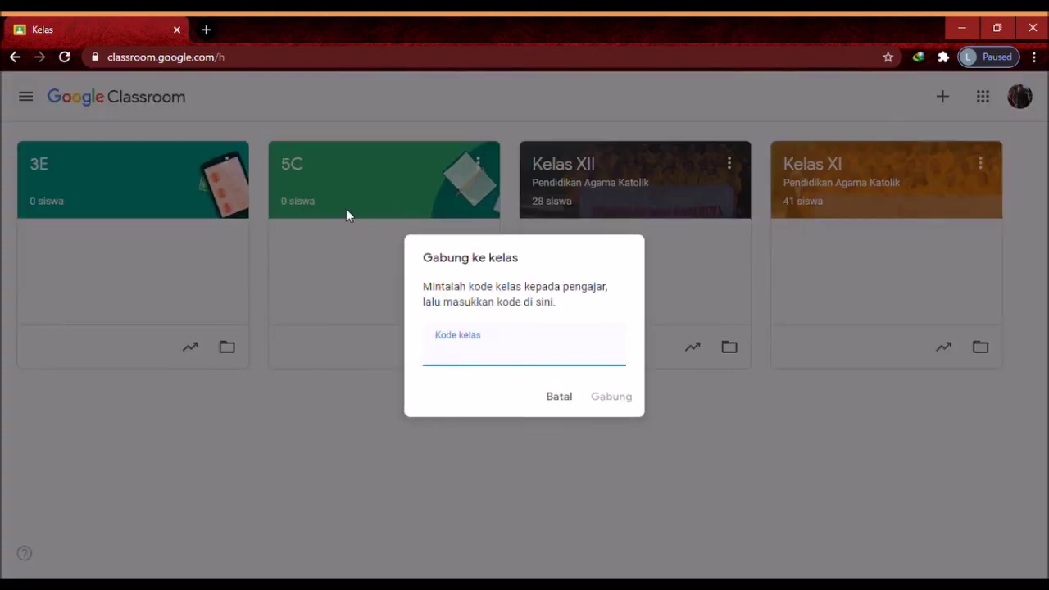
{"action": "left_click", "coordinate": [126, 172]}
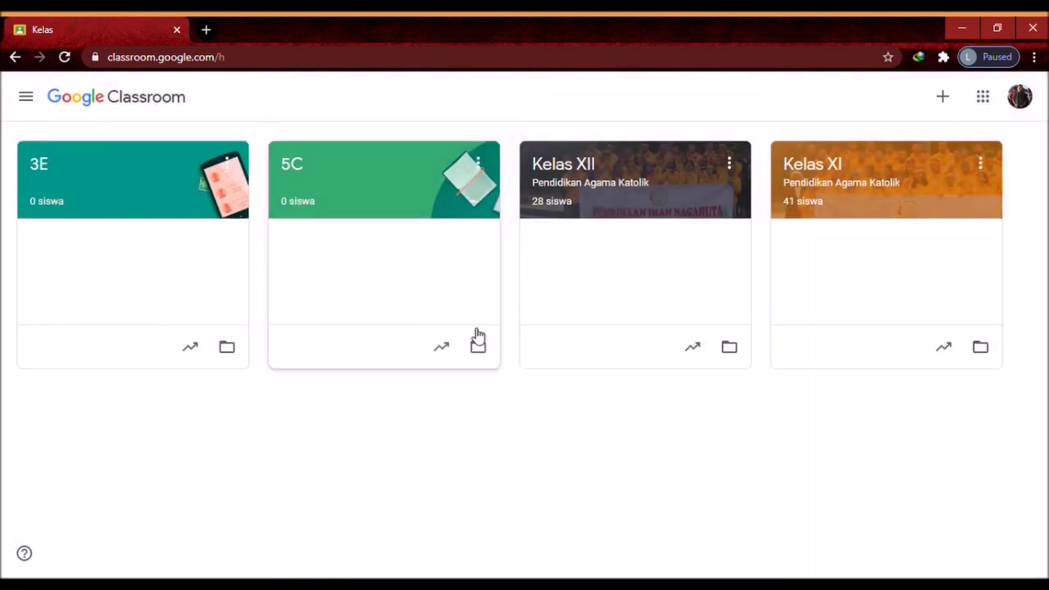
{"action": "left_click", "coordinate": [584, 185]}
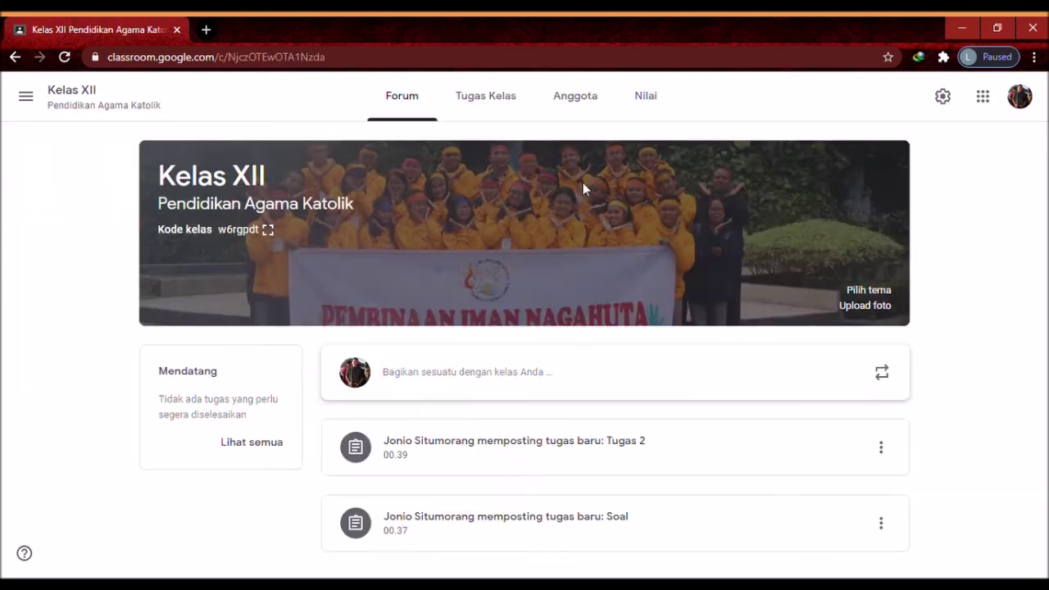
{"action": "left_click", "coordinate": [268, 230]}
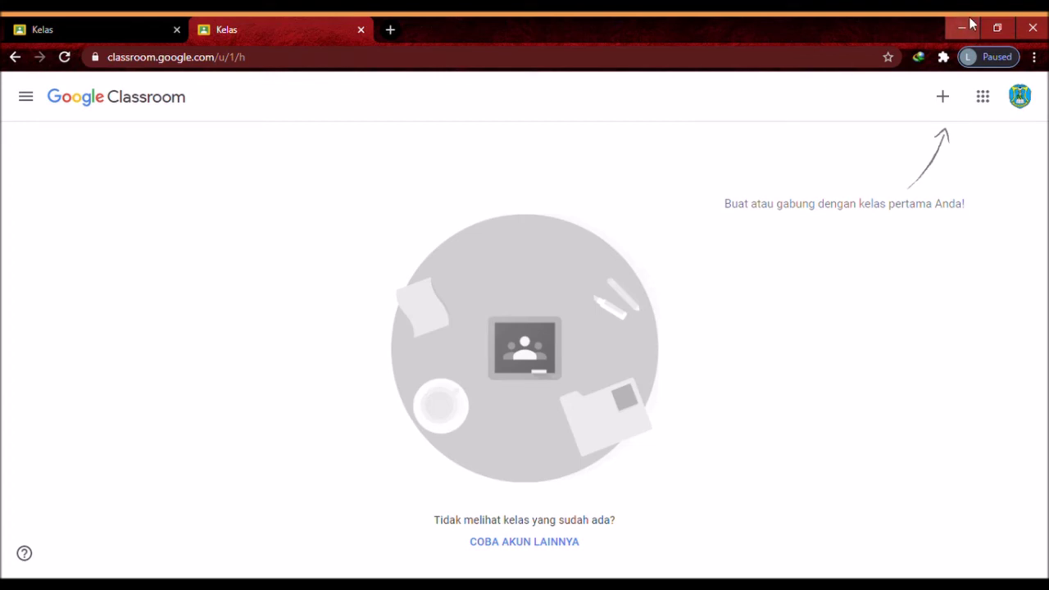
In the student account, join Kelas XII by entering its class code
{"action": "left_click", "coordinate": [951, 103]}
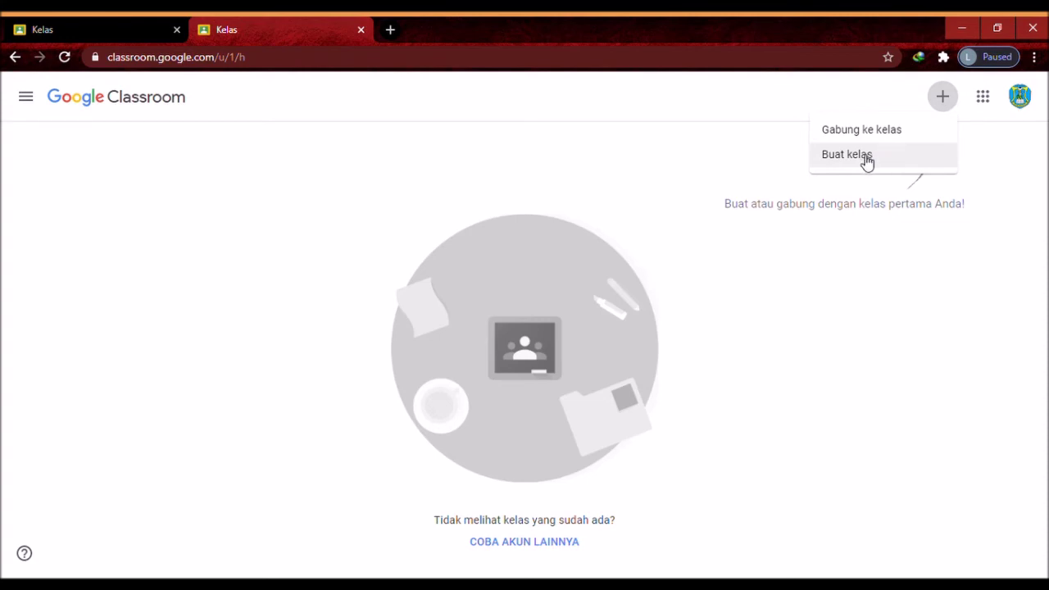
{"action": "left_click", "coordinate": [841, 133]}
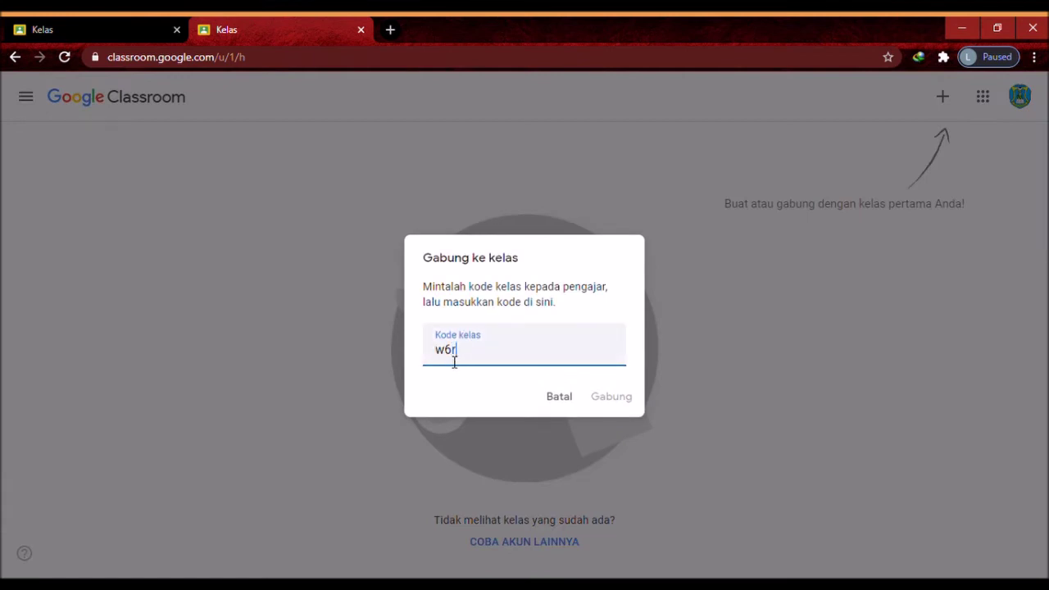
{"action": "left_click", "coordinate": [611, 396]}
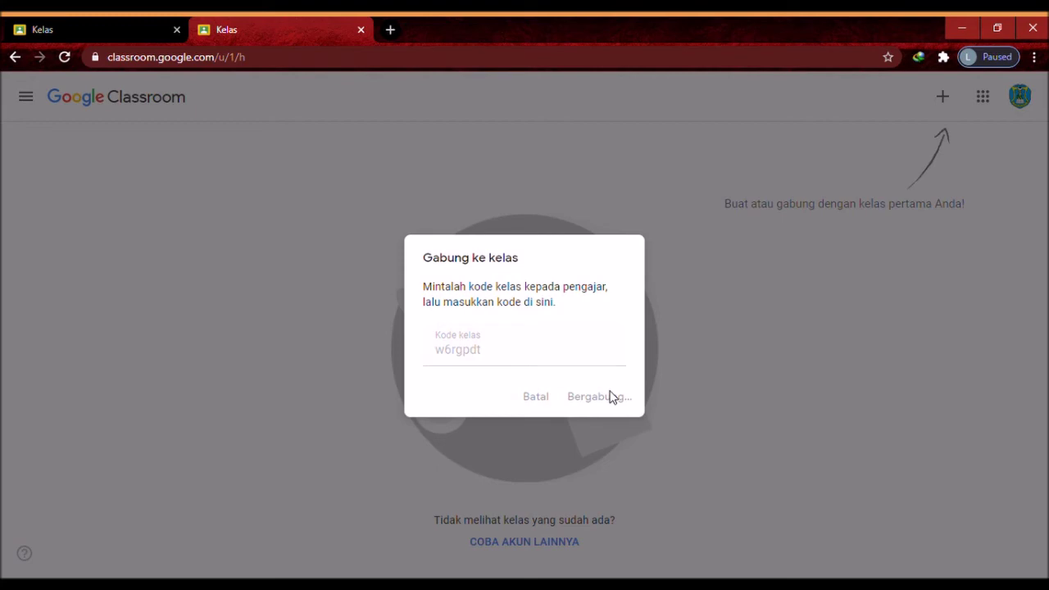
Switch between the teacher's and the student's tabs to compare them
{"action": "left_click", "coordinate": [91, 31]}
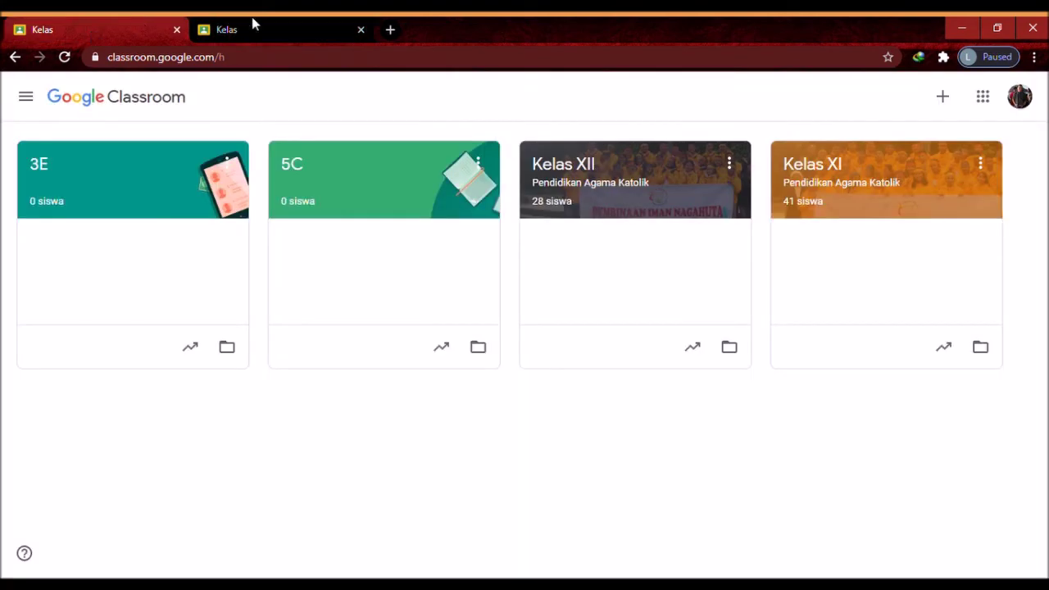
{"action": "left_click", "coordinate": [265, 24]}
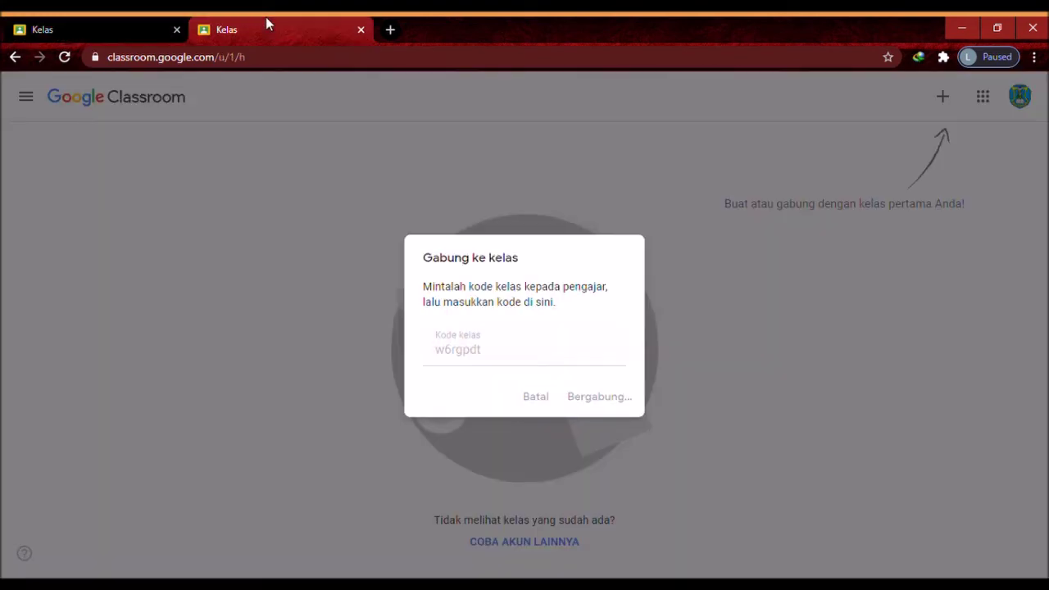
{"action": "left_click", "coordinate": [57, 25]}
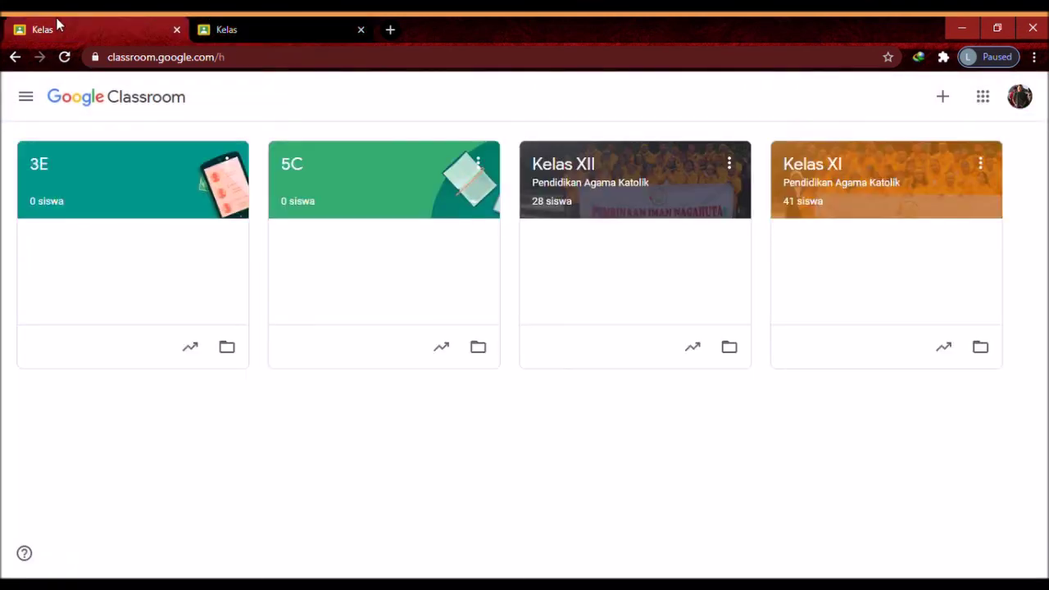
{"action": "left_click", "coordinate": [246, 24]}
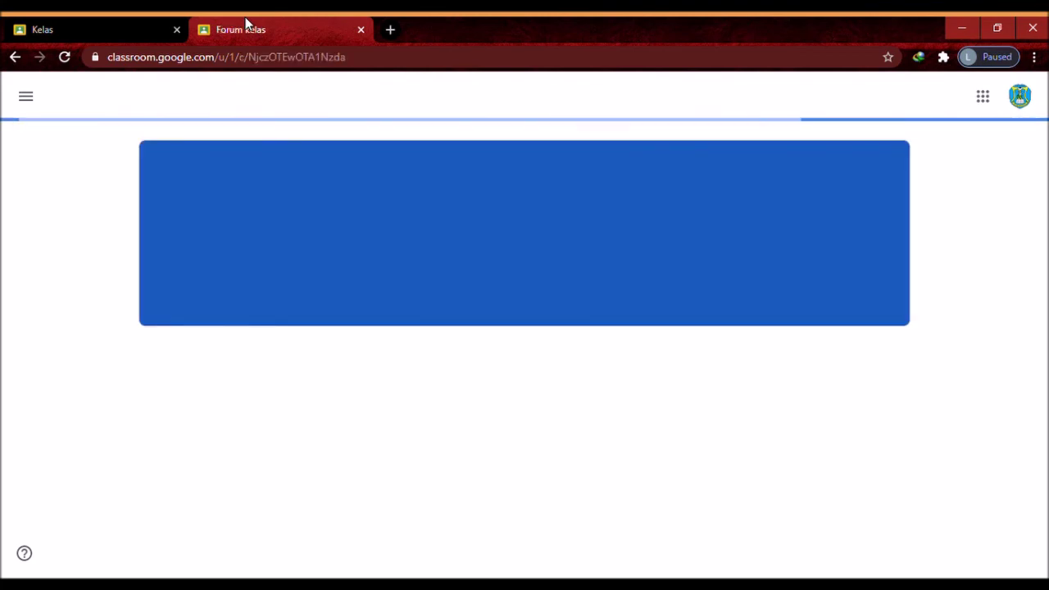
Compare Kelas XII in the teacher and student tabs, then show the student's Tugas Kelas list
{"action": "left_click", "coordinate": [149, 20]}
{"action": "left_click", "coordinate": [573, 170]}
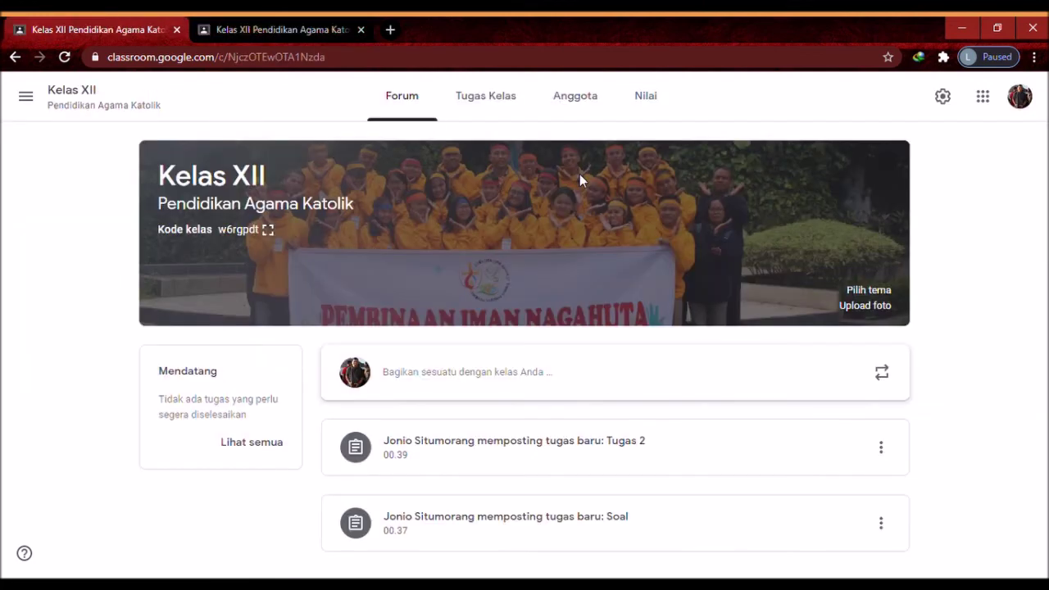
{"action": "left_click", "coordinate": [315, 22]}
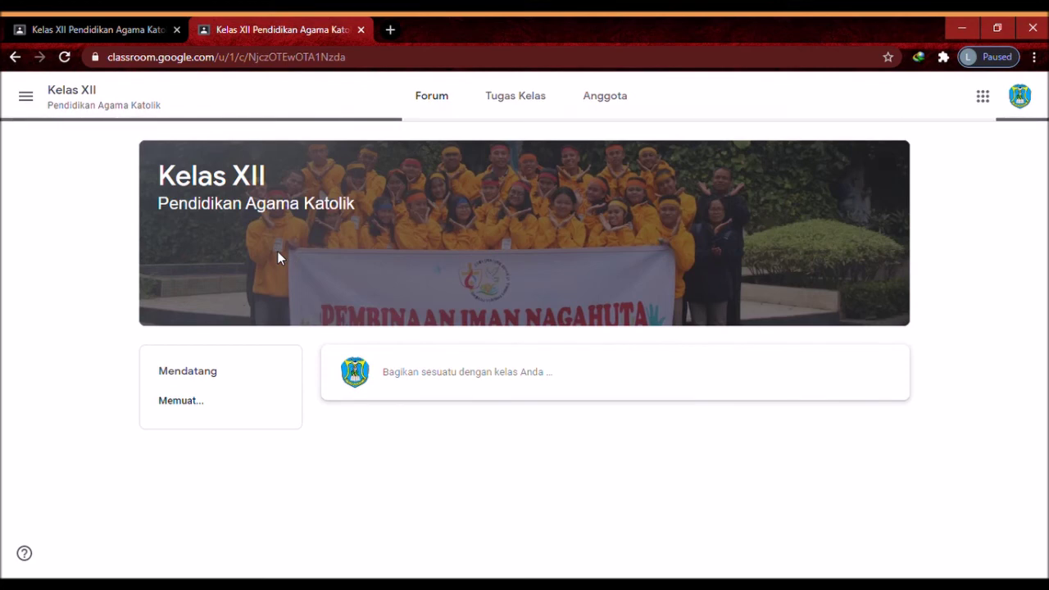
{"action": "left_click", "coordinate": [106, 30]}
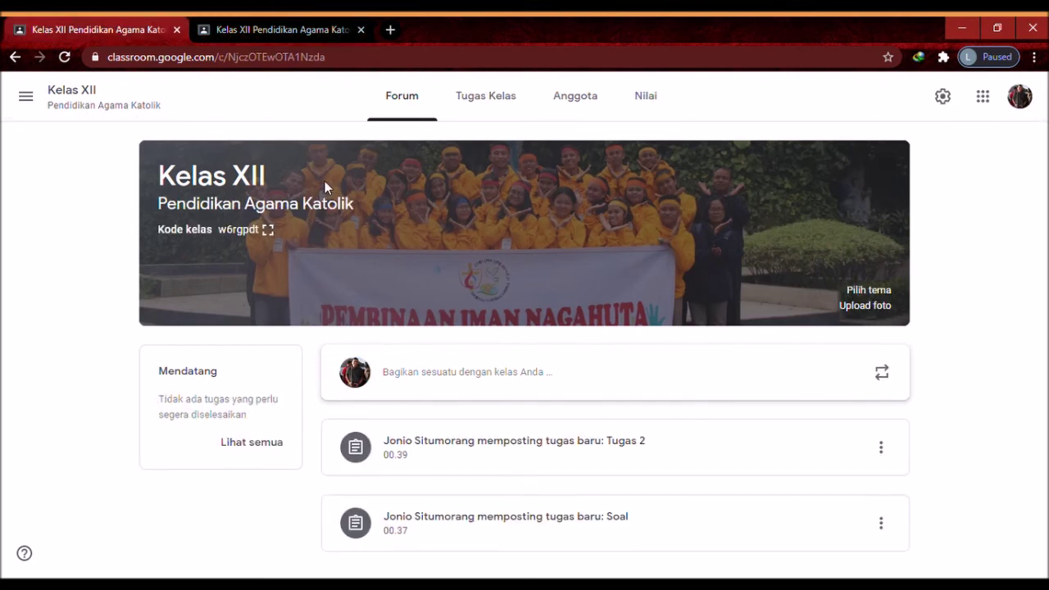
{"action": "left_click", "coordinate": [241, 22]}
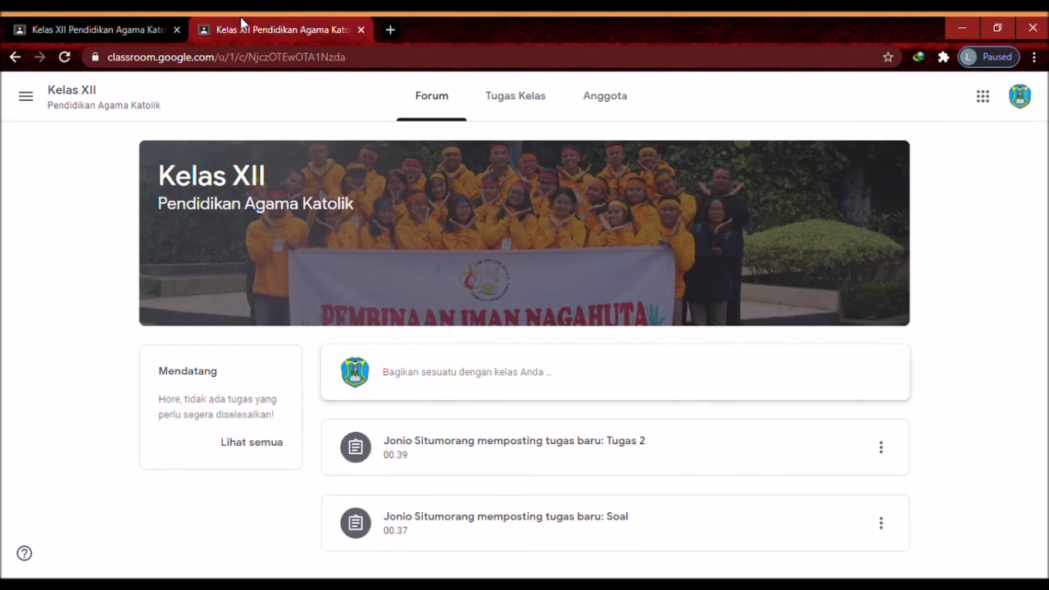
{"action": "left_click", "coordinate": [98, 29]}
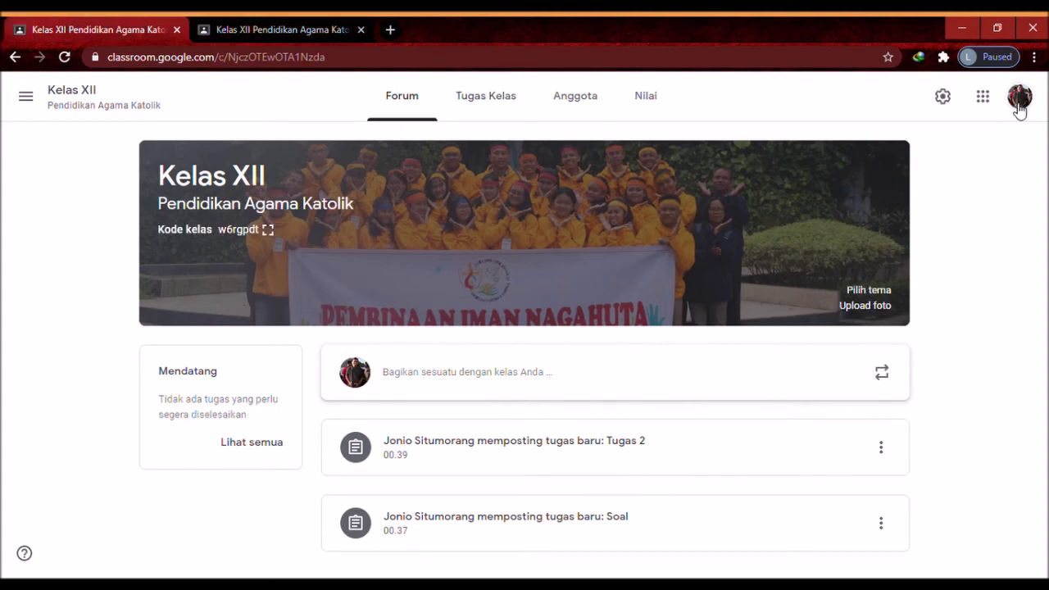
{"action": "left_click", "coordinate": [246, 31]}
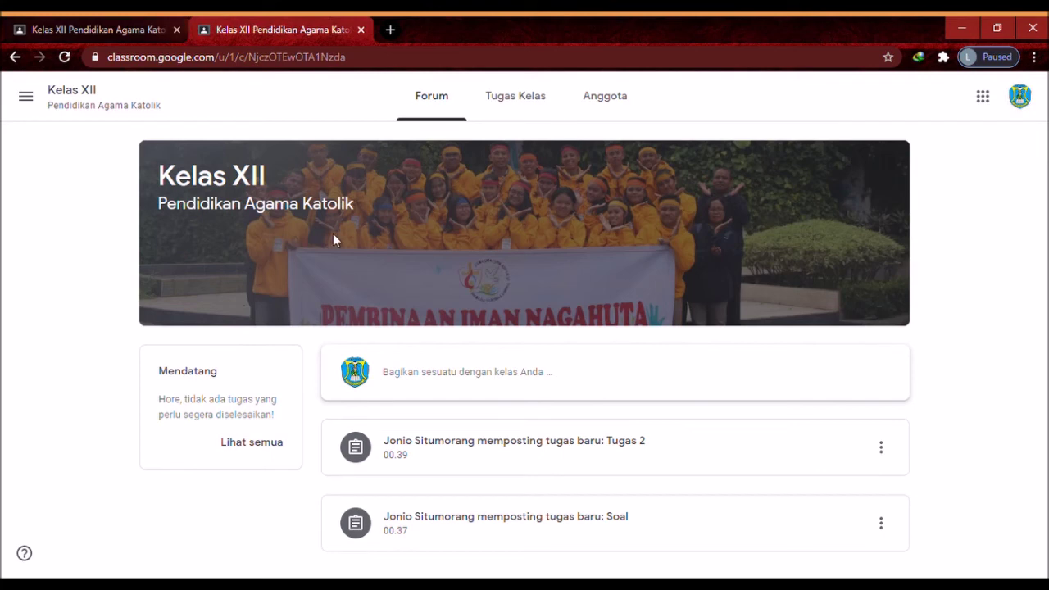
{"action": "left_click", "coordinate": [518, 99]}
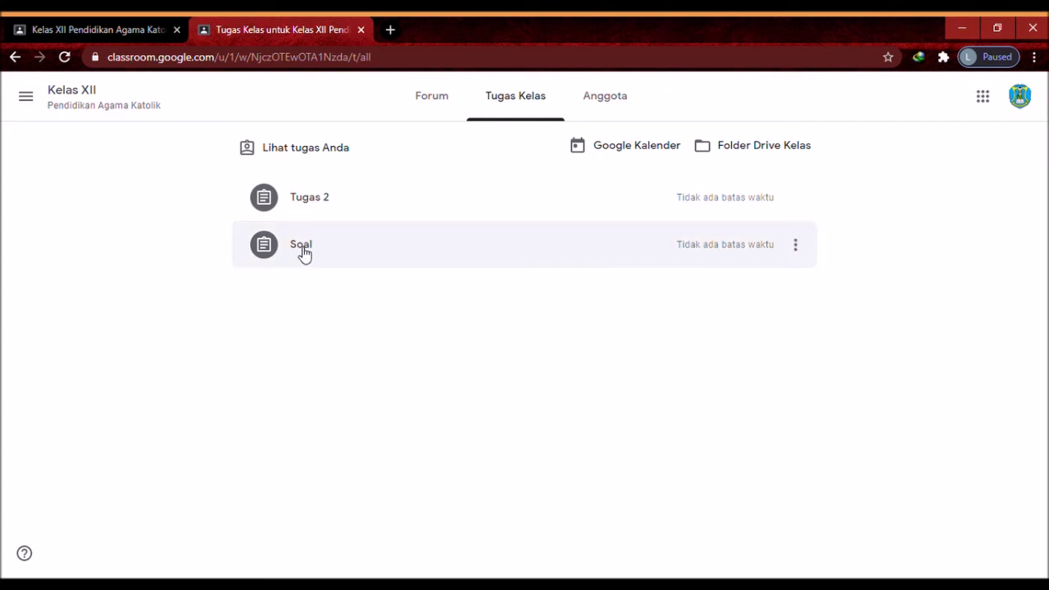
Expand Soal in the student's list and open its detail page with Lihat tugas
{"action": "left_click", "coordinate": [302, 254]}
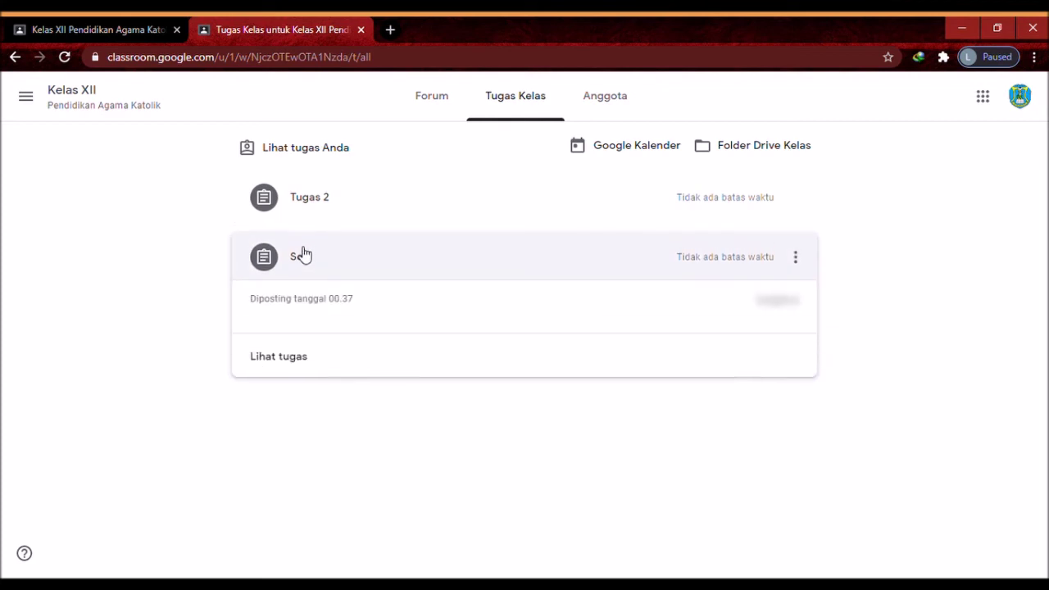
{"action": "left_click", "coordinate": [279, 359]}
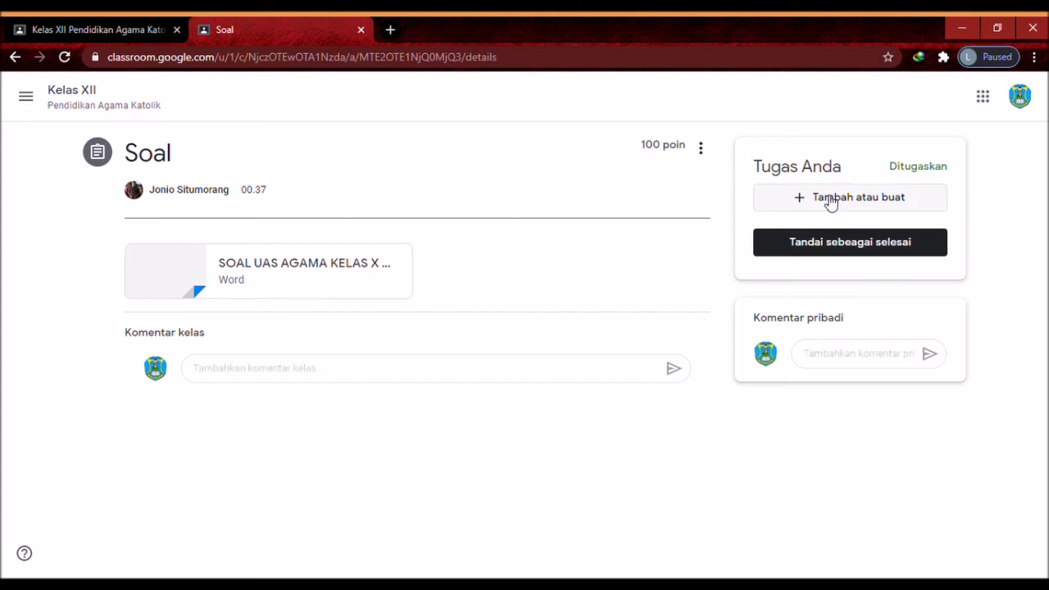
Upload Daftar hadir pramuka.xlsx from the computer as the student's work for Soal
{"action": "left_click", "coordinate": [829, 202]}
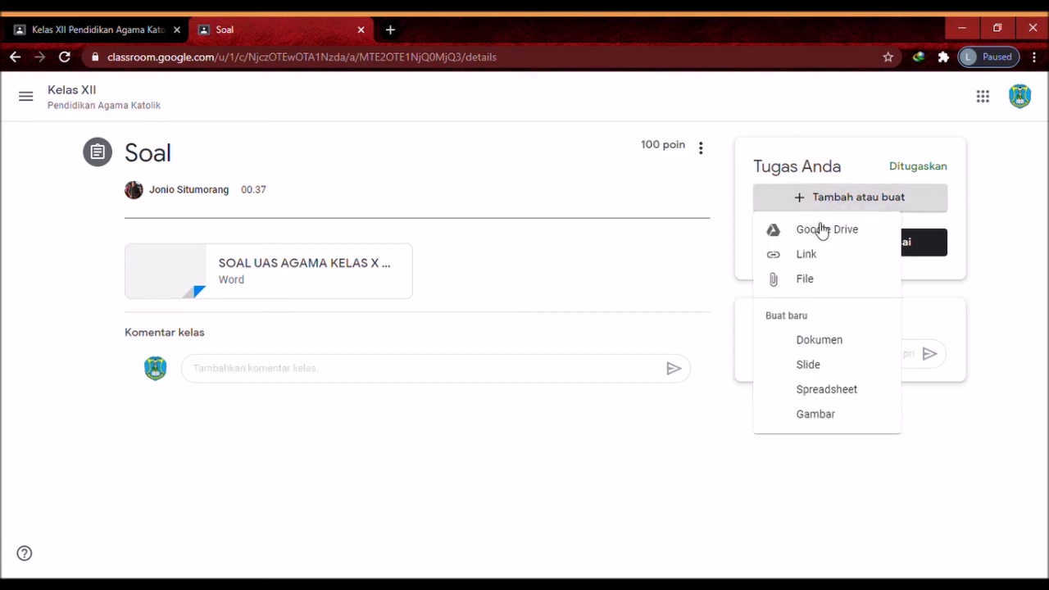
{"action": "left_click", "coordinate": [804, 280]}
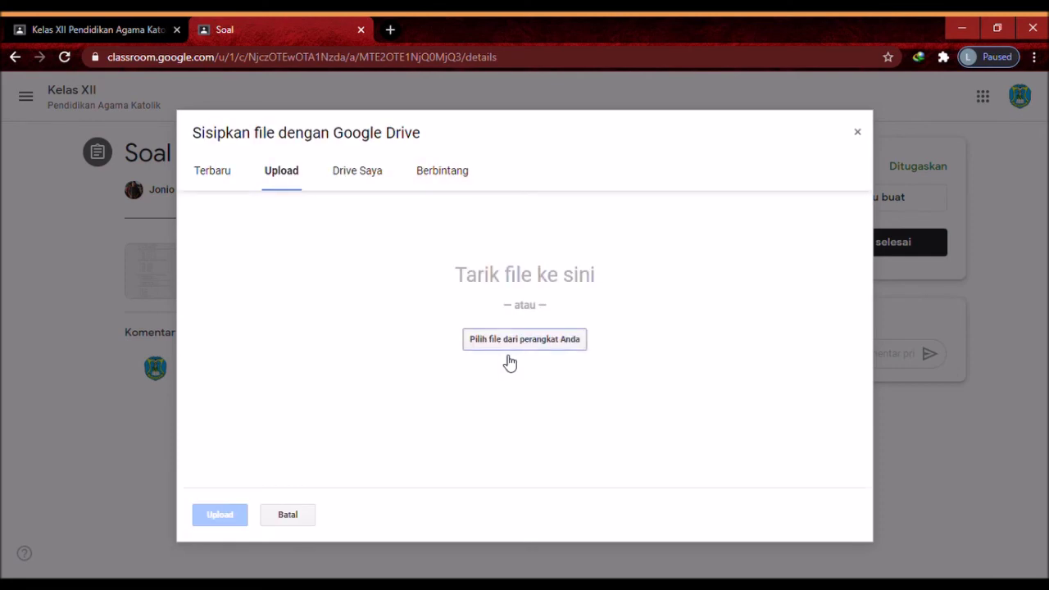
{"action": "left_click", "coordinate": [494, 346]}
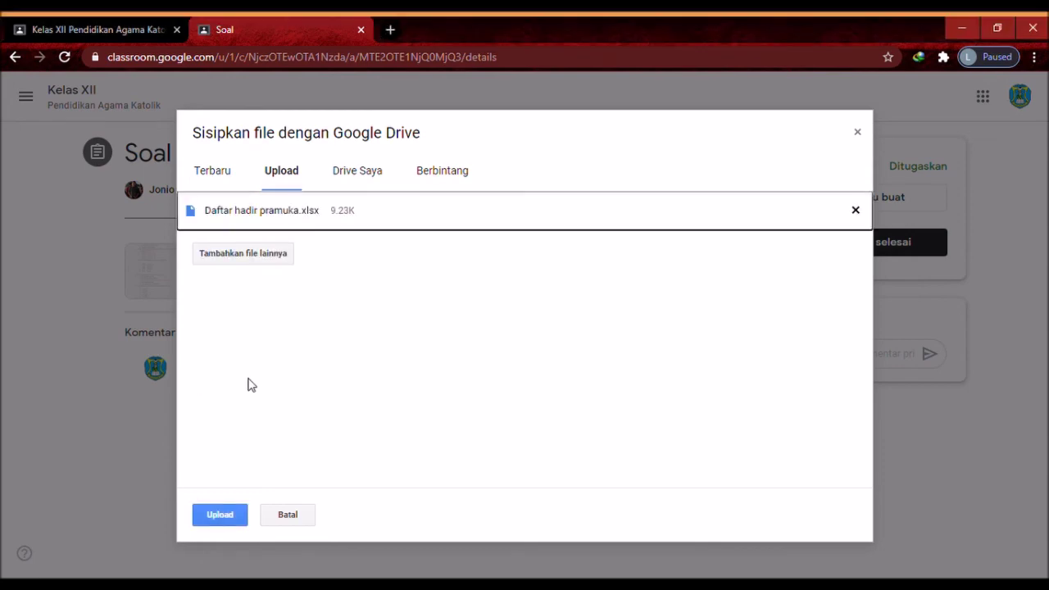
{"action": "left_click", "coordinate": [219, 515]}
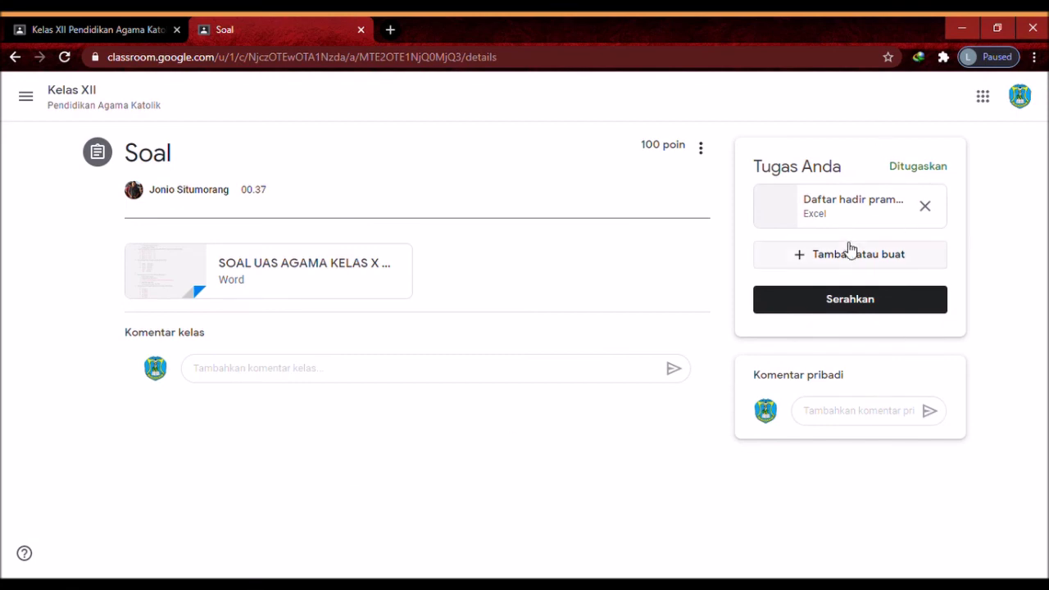
Hand in the Soal work with Daftar hadir pramuka.xlsx, confirming Serahkan in the dialog
{"action": "left_click", "coordinate": [833, 305]}
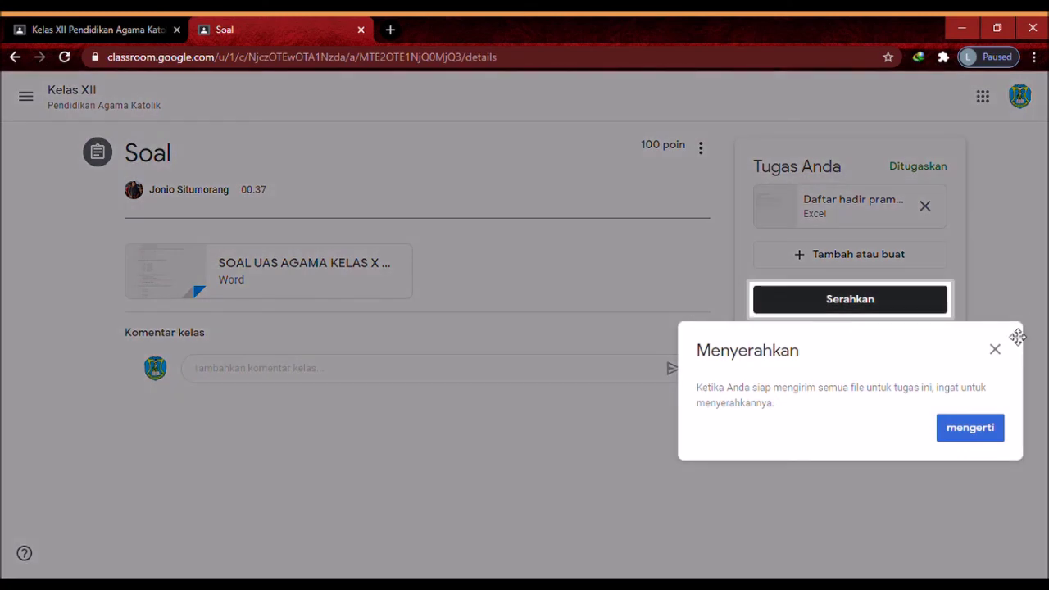
{"action": "left_click", "coordinate": [995, 351]}
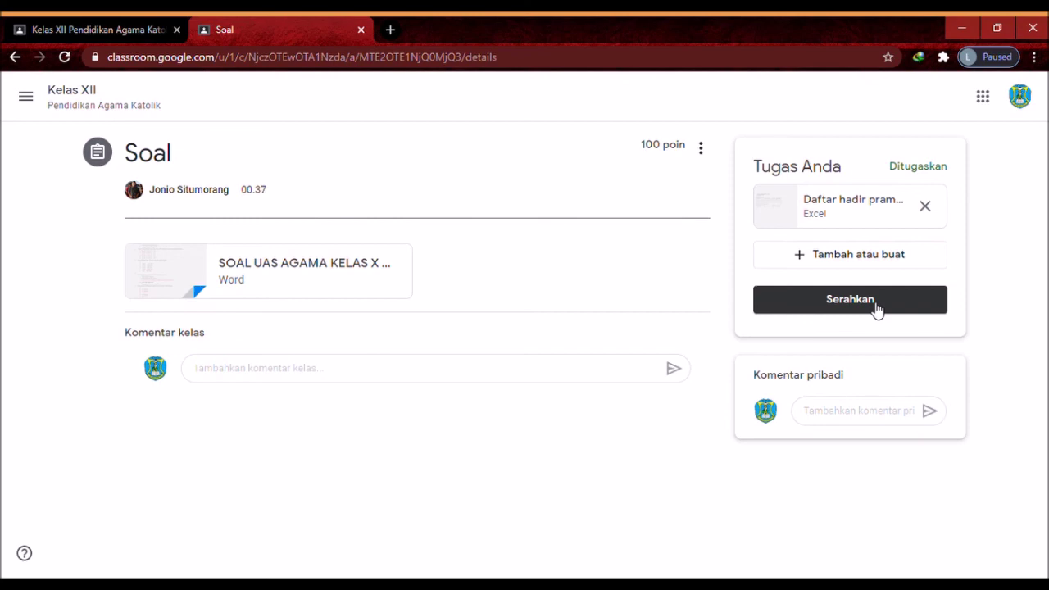
{"action": "left_click", "coordinate": [876, 308]}
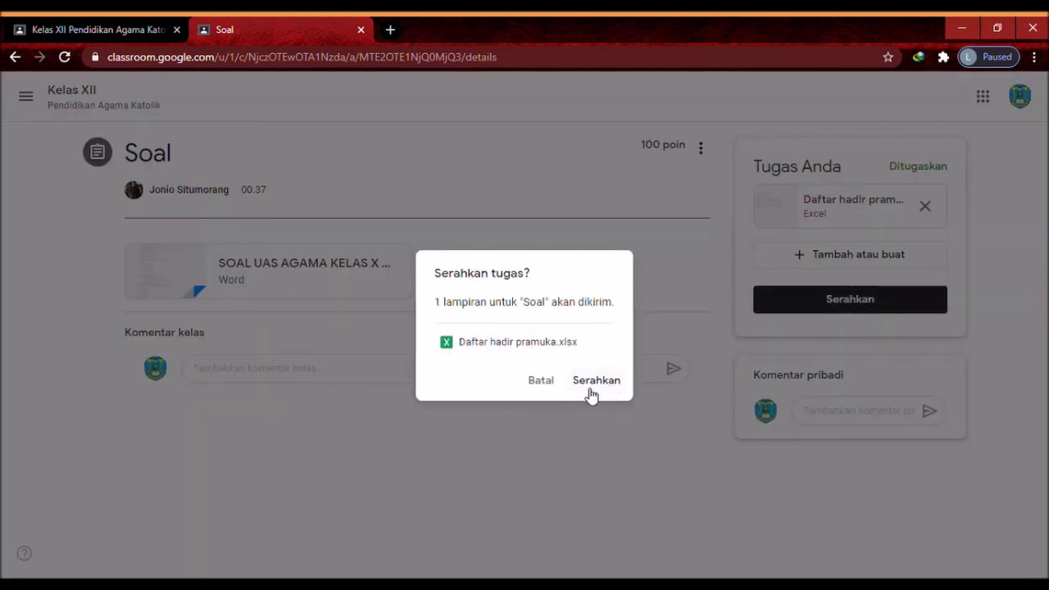
{"action": "left_click", "coordinate": [591, 381]}
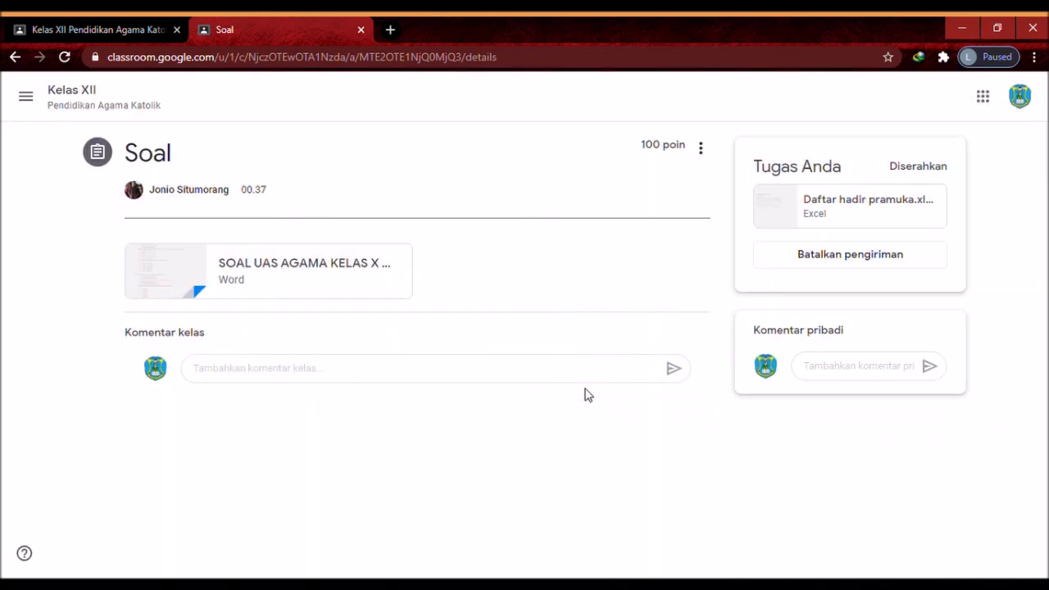
{"action": "left_click", "coordinate": [24, 100]}
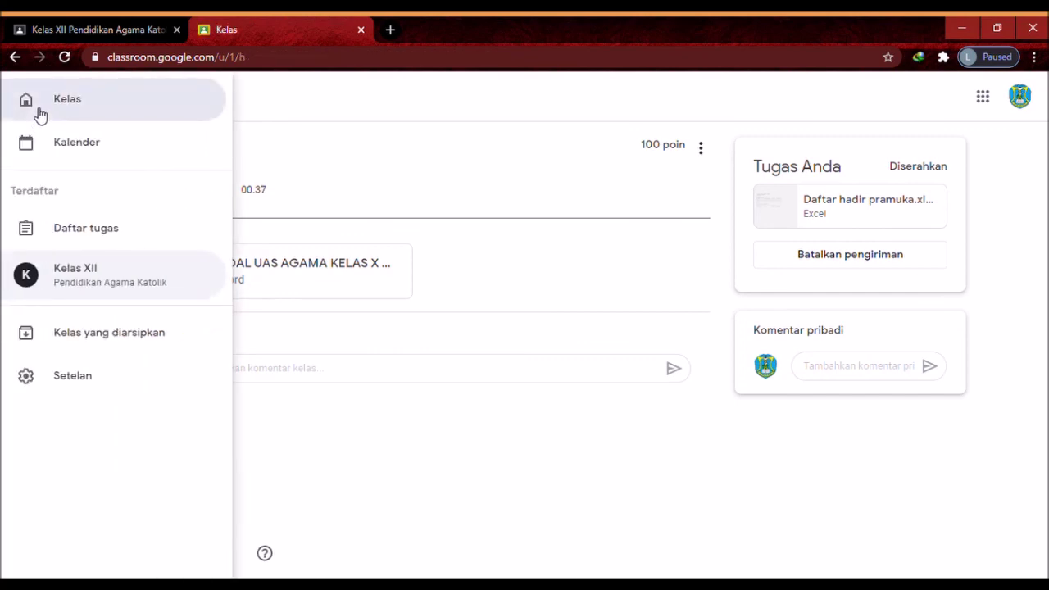
In the teacher's Kelas XII Tugas Kelas list, expand Soal and open its student work
{"action": "left_click", "coordinate": [41, 114]}
{"action": "left_click", "coordinate": [123, 182]}
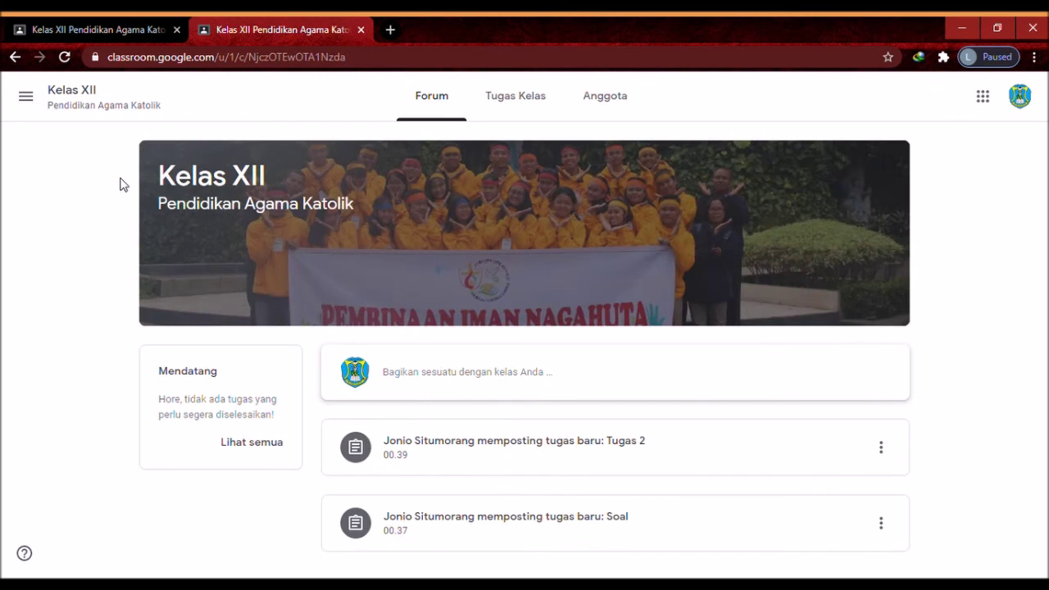
{"action": "left_click", "coordinate": [91, 31]}
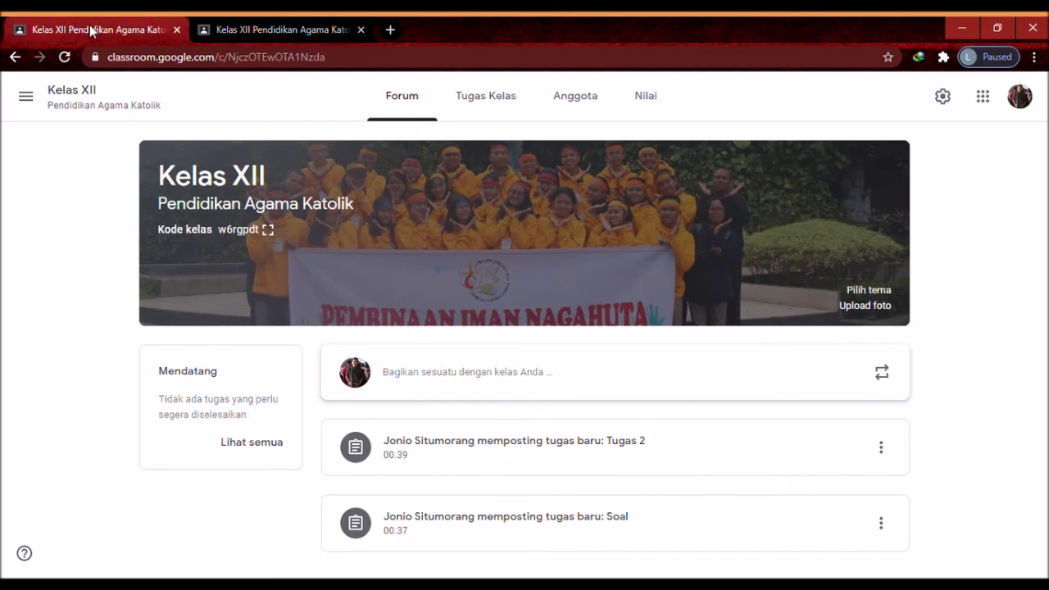
{"action": "left_click", "coordinate": [474, 107]}
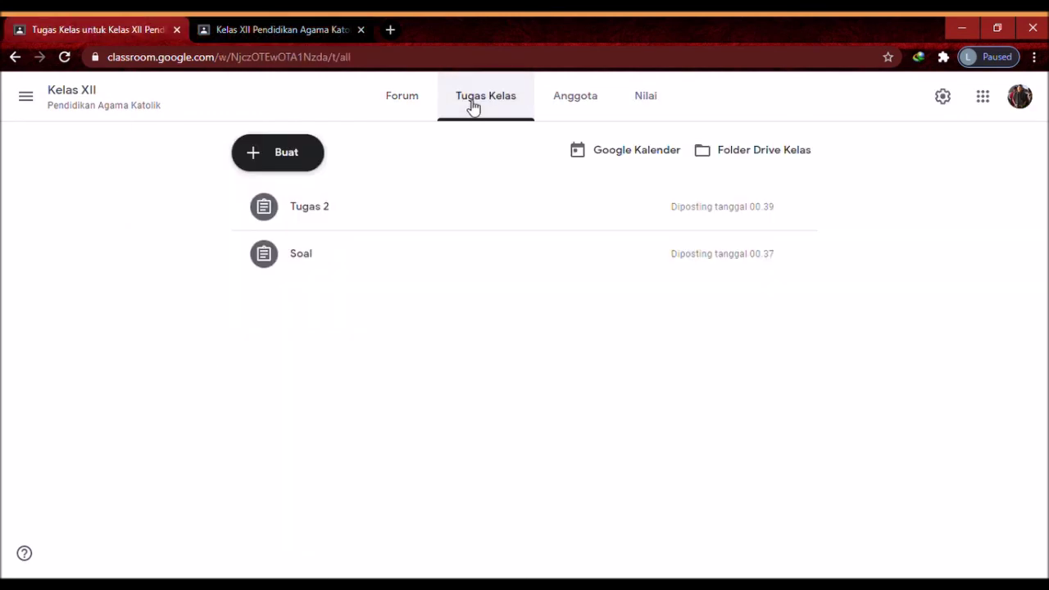
{"action": "left_click", "coordinate": [325, 265]}
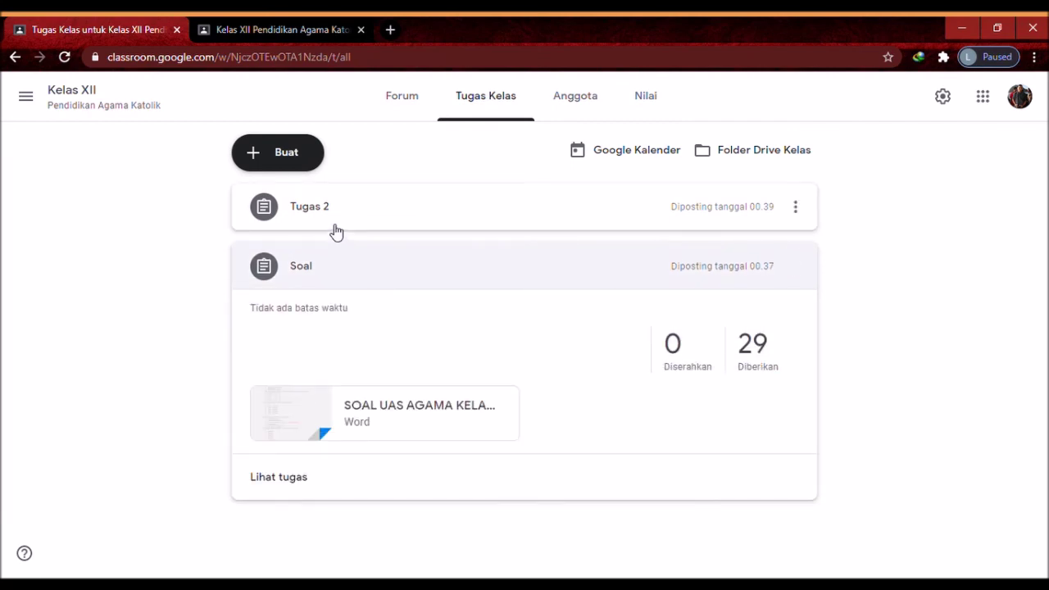
{"action": "left_click", "coordinate": [386, 225]}
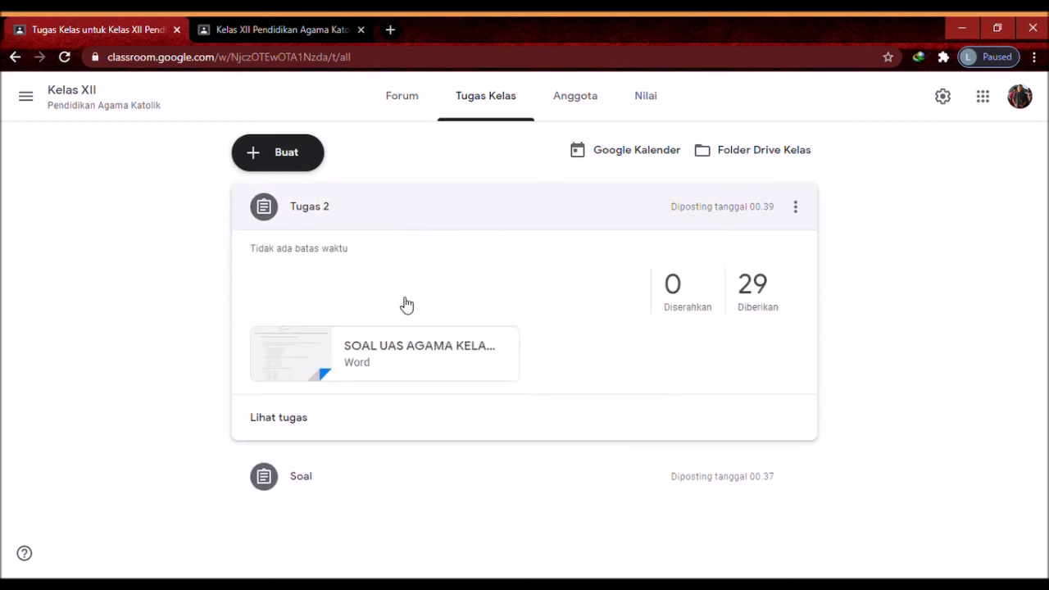
{"action": "left_click", "coordinate": [416, 476]}
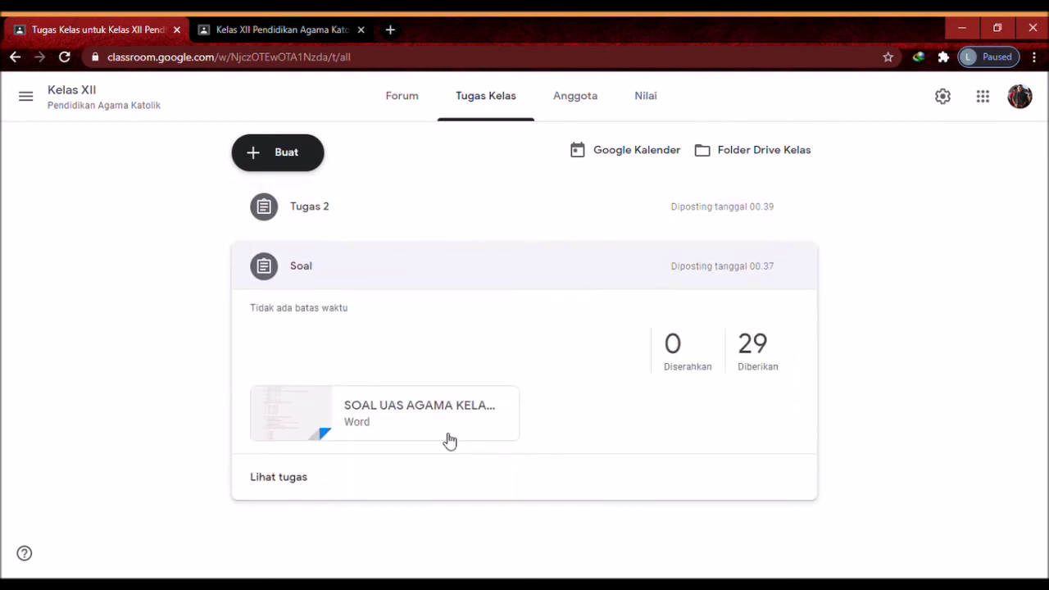
{"action": "left_click", "coordinate": [303, 480]}
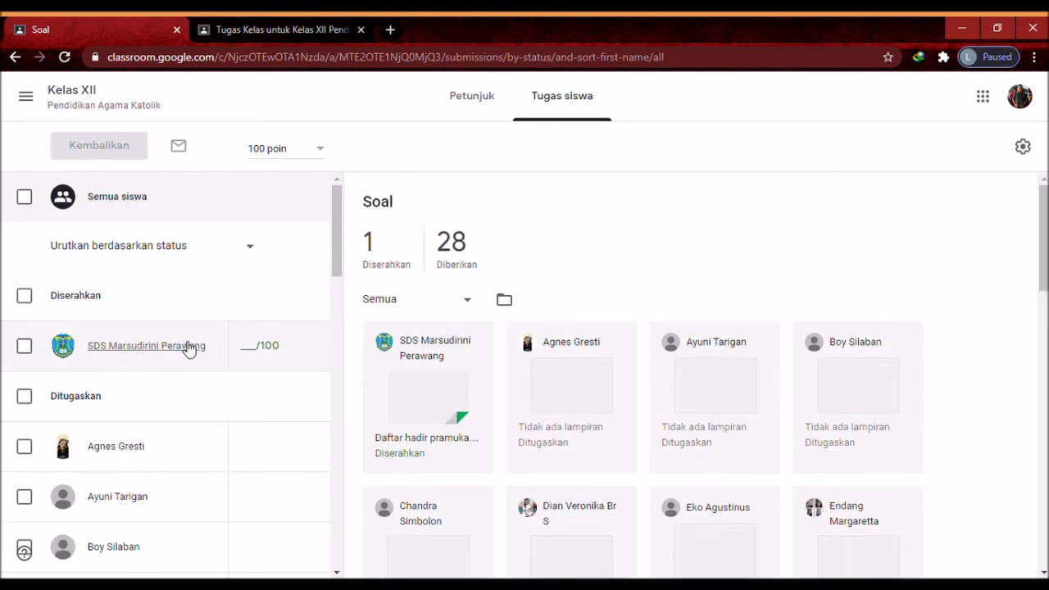
Open the turned-in student's submission and its Daftar hadir pramuka.xlsx attachment, then close the preview tab
{"action": "left_click_drag", "start_coordinate": [338, 265], "coordinate": [339, 292]}
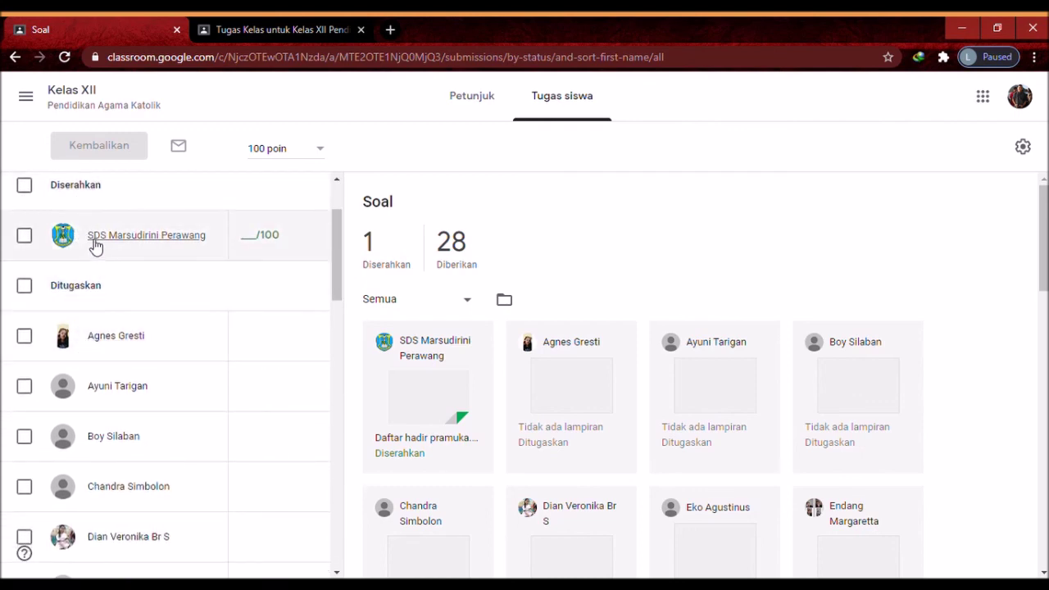
{"action": "left_click", "coordinate": [173, 243]}
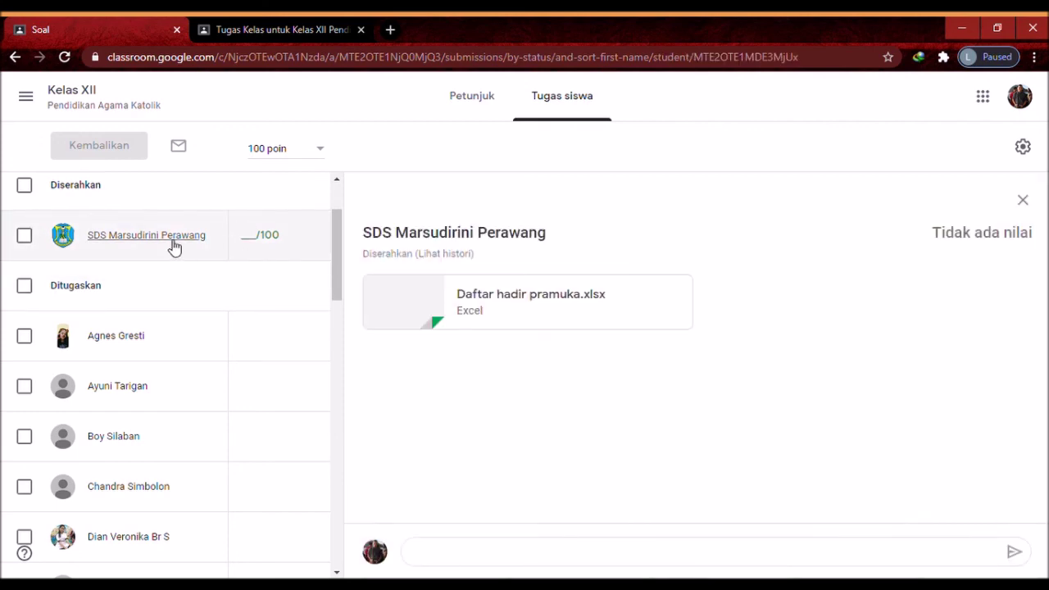
{"action": "left_click", "coordinate": [501, 298]}
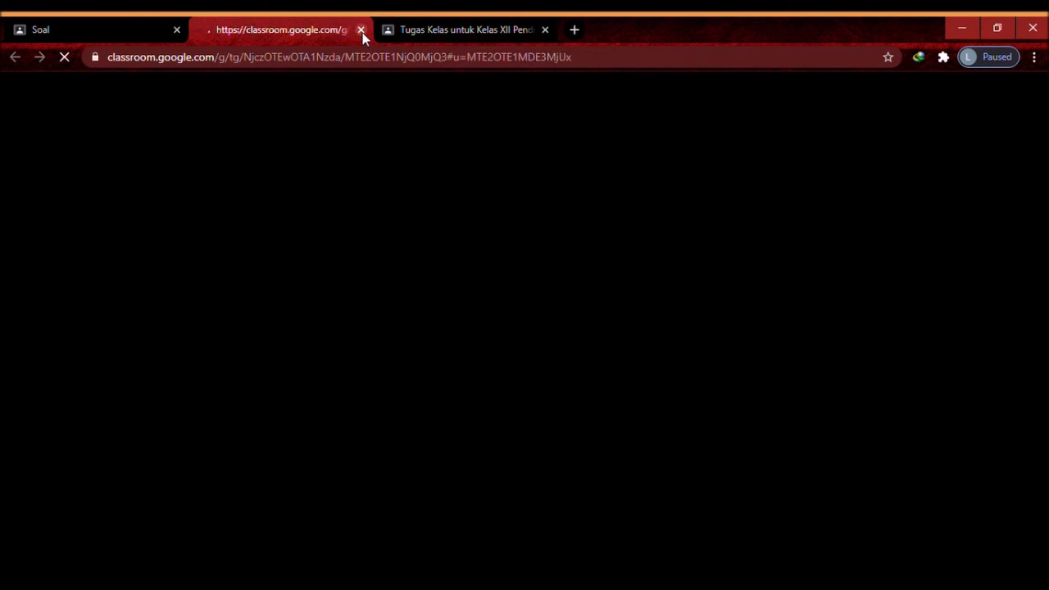
{"action": "left_click", "coordinate": [361, 31]}
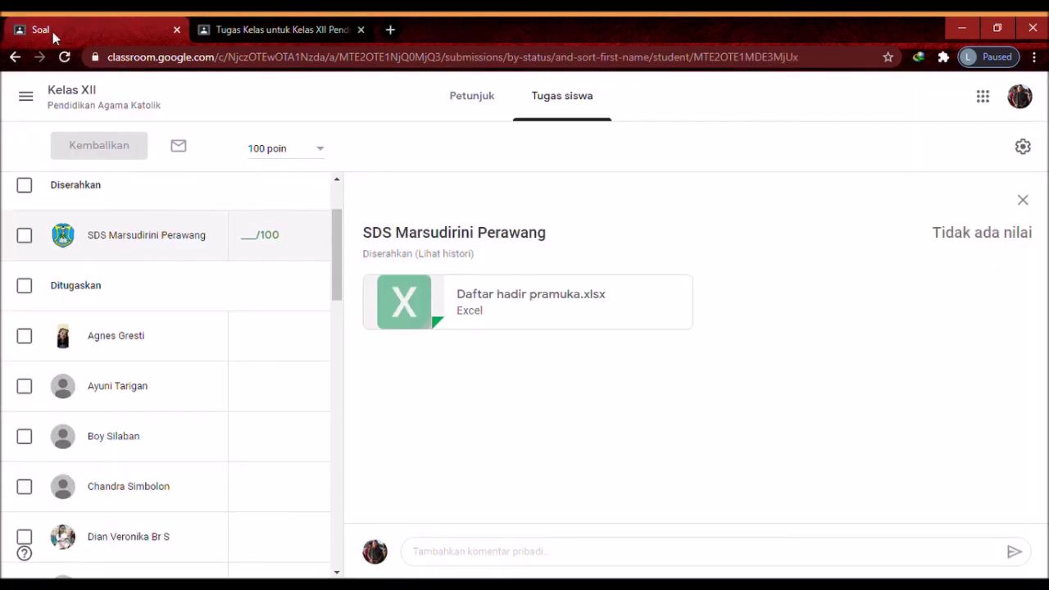
Give the student's Soal submission a draft grade of 80/100
{"action": "left_click", "coordinate": [254, 239]}
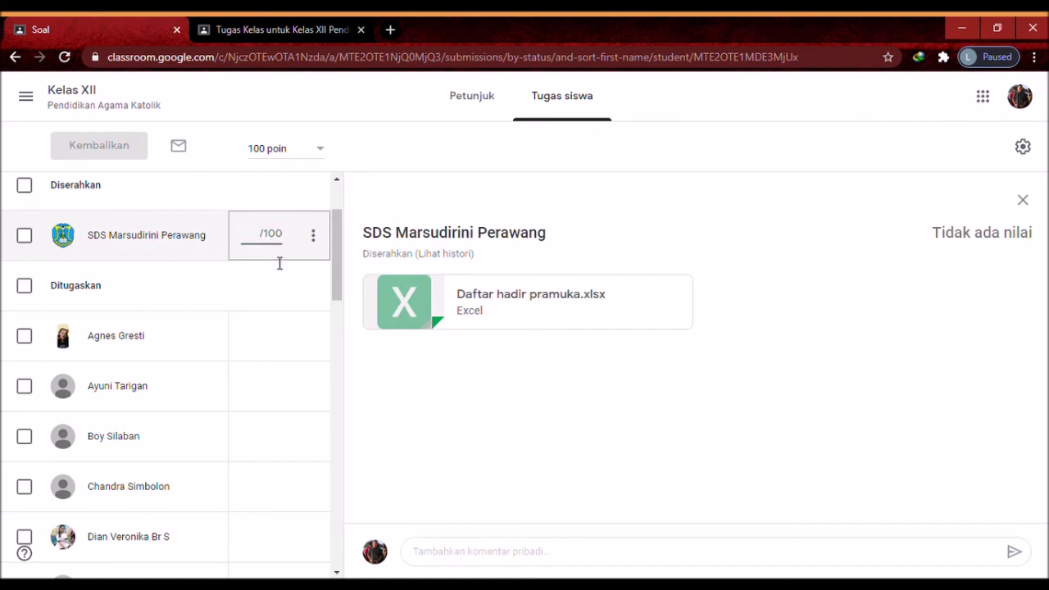
{"action": "type", "text": "80"}
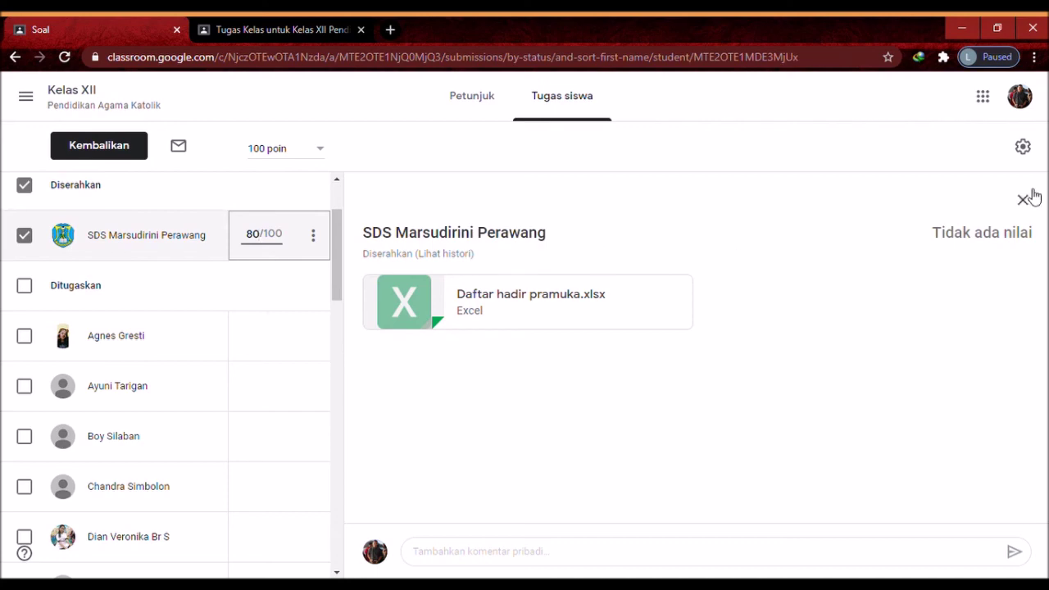
{"action": "left_click", "coordinate": [445, 562]}
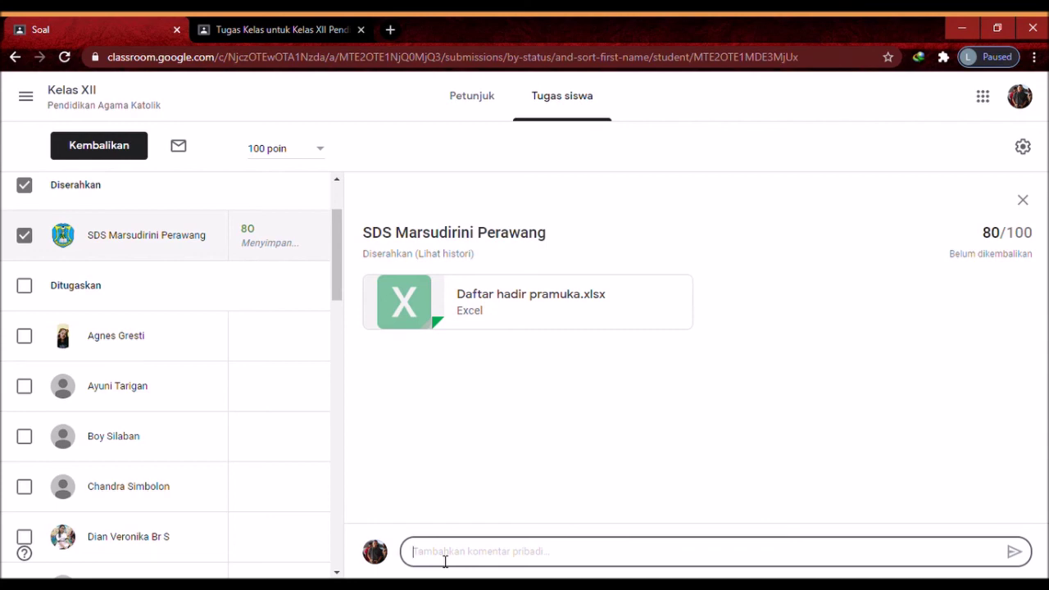
Send the private comment 'Nak, kamu salah no 2 dan 5' and return to Kelas XII
{"action": "type", "text": "Na"}
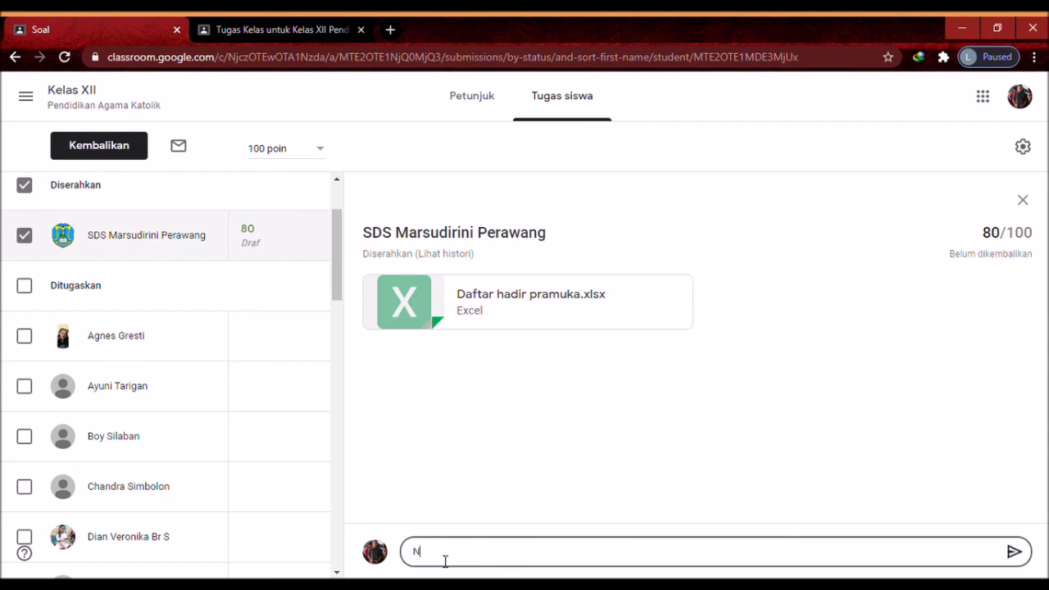
{"action": "key", "text": "BackSpace"}
{"action": "key", "text": "BackSpace"}
{"action": "type", "text": "Nak, kamu salah no "}
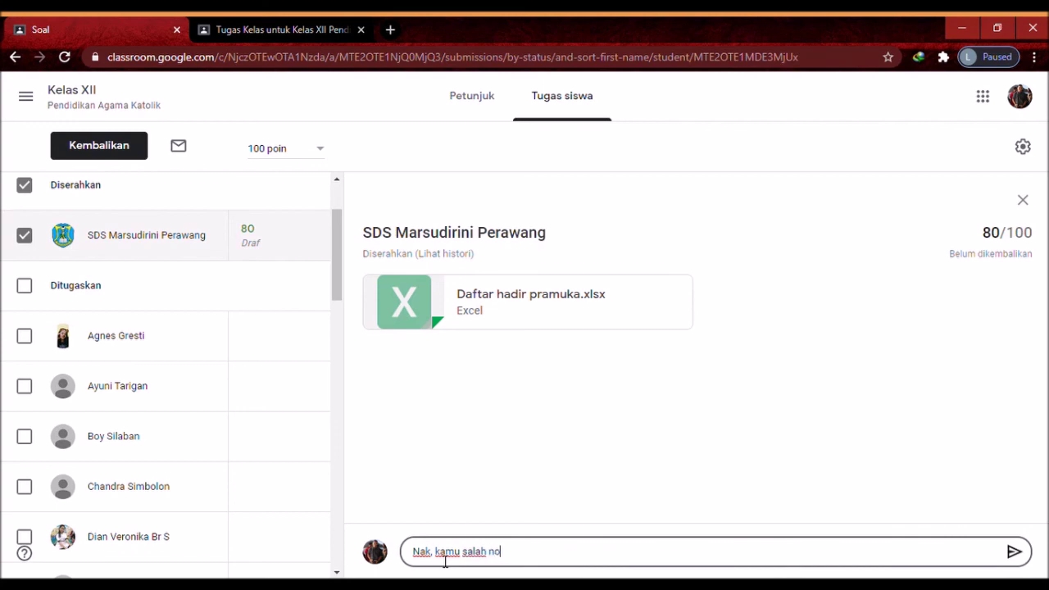
{"action": "type", "text": "2 dan 5"}
{"action": "left_click", "coordinate": [1013, 553]}
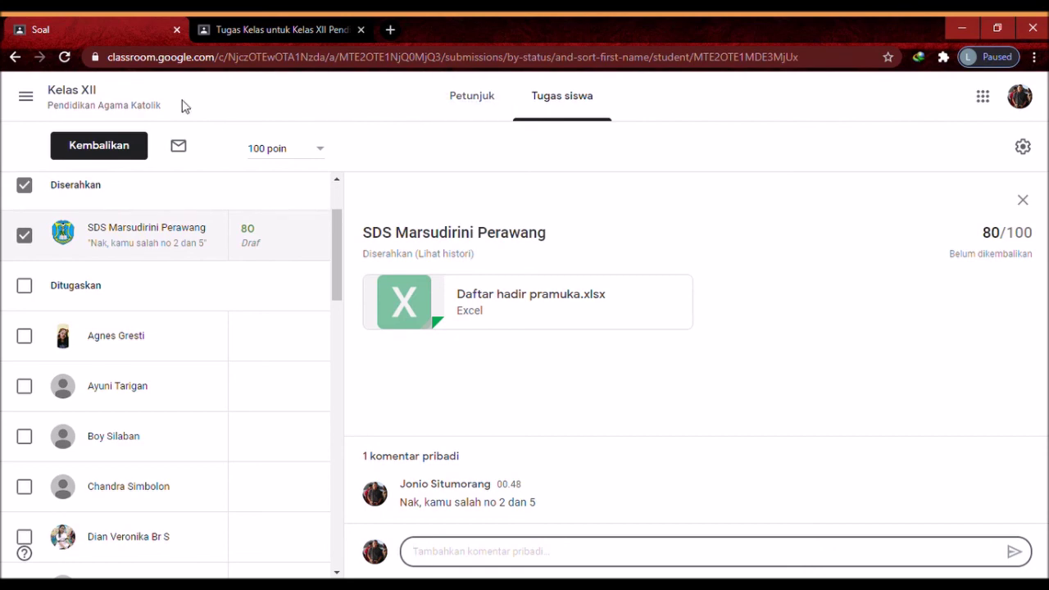
{"action": "left_click", "coordinate": [27, 98]}
{"action": "left_click", "coordinate": [111, 364]}
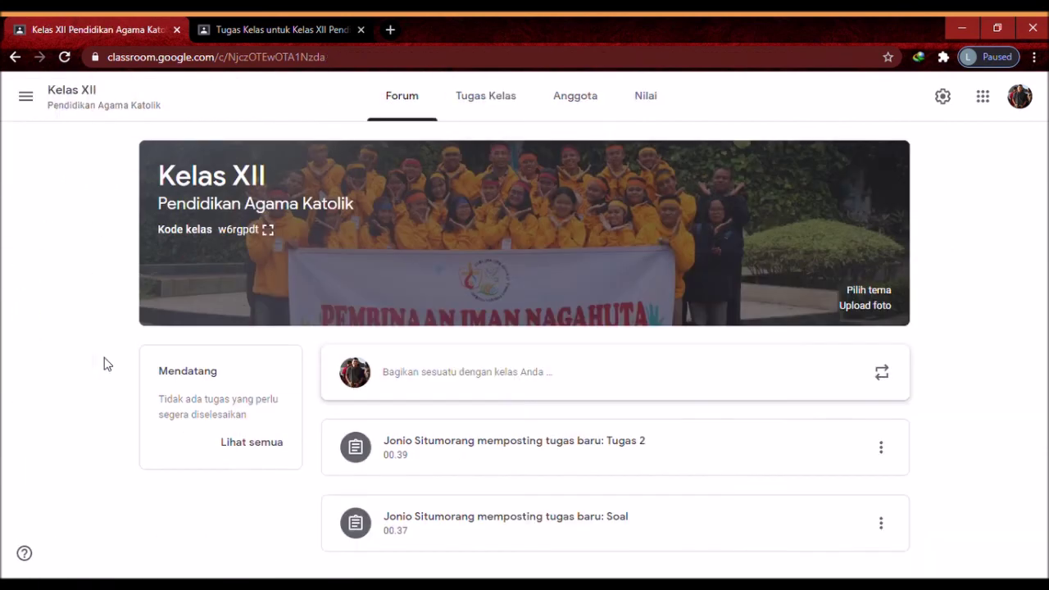